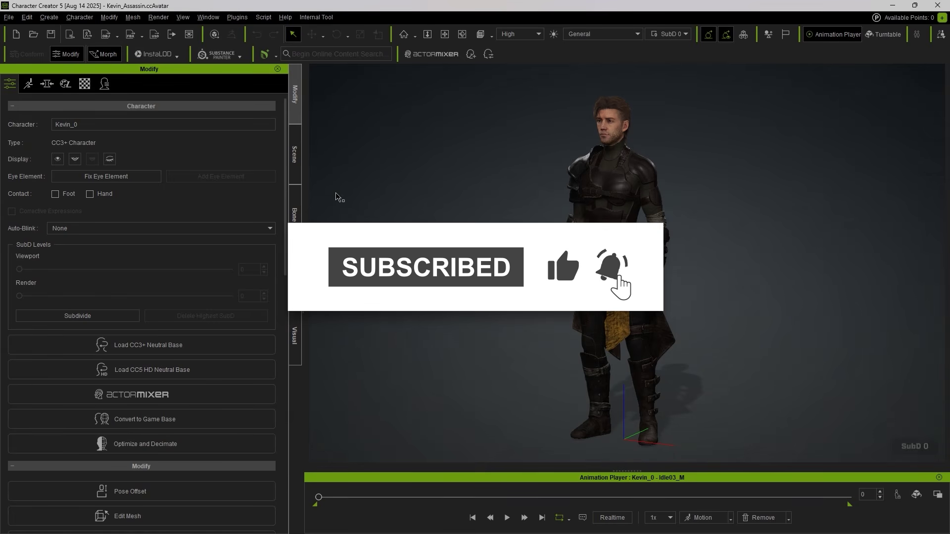
Step: Start an FBX export of the character with the Unreal (UE4 Skeleton) target tool preset
{"action": "left_click", "coordinate": [9, 19]}
{"action": "mouse_move", "coordinate": [149, 122]}
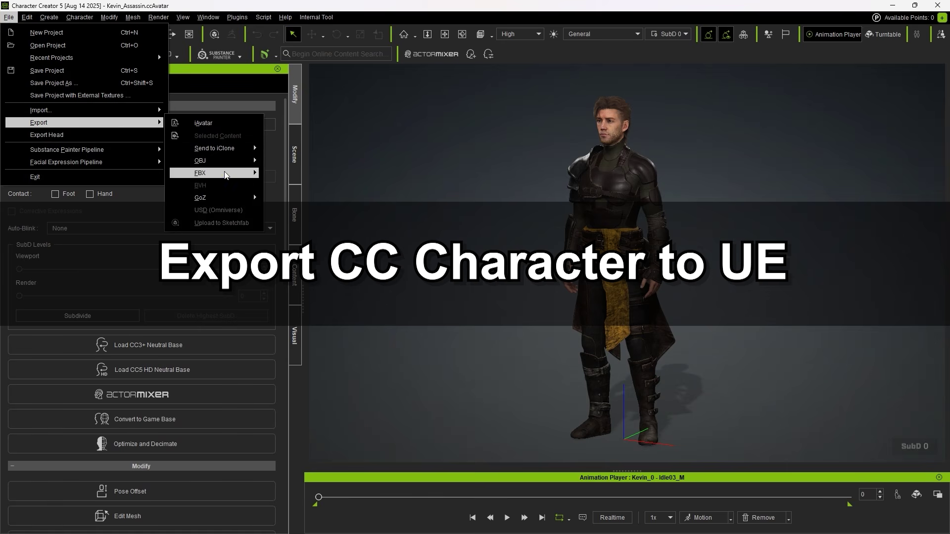
{"action": "mouse_move", "coordinate": [225, 175]}
{"action": "left_click", "coordinate": [351, 173]}
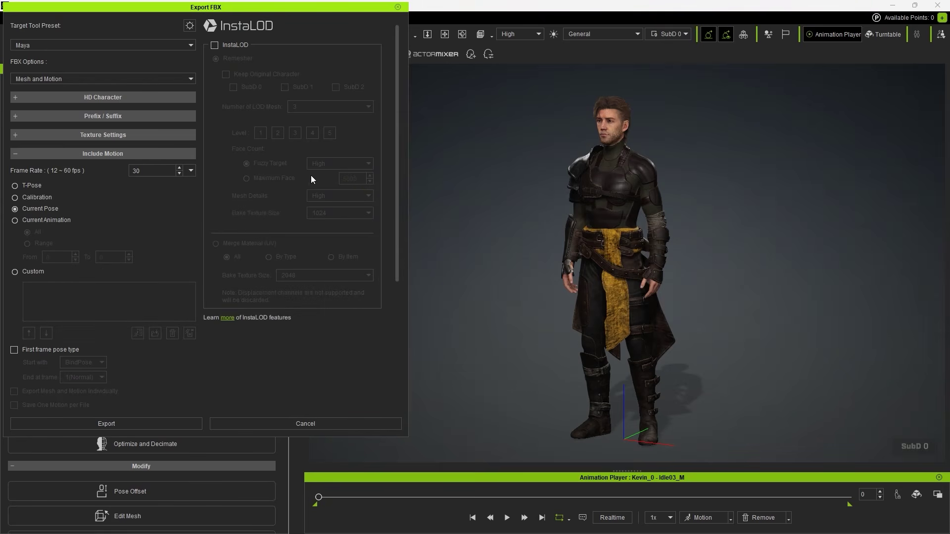
{"action": "left_click", "coordinate": [133, 46]}
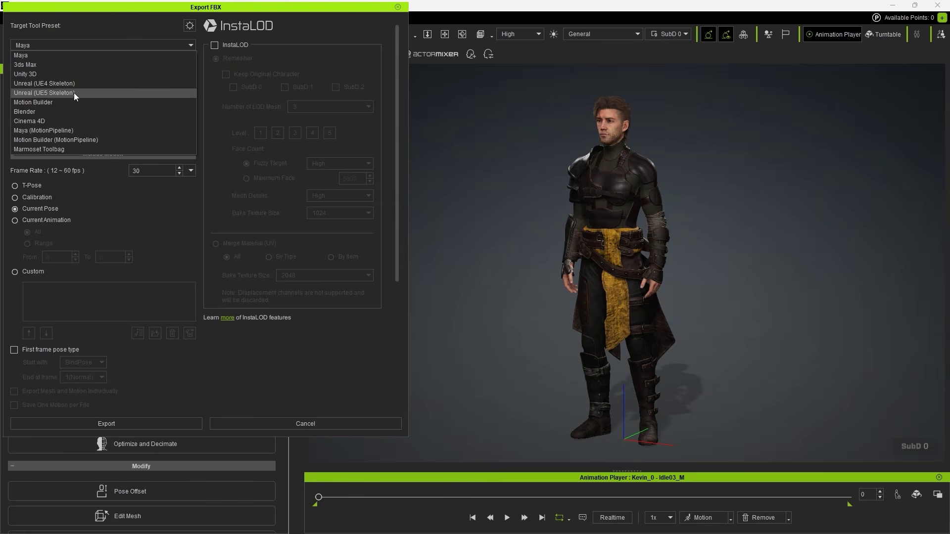
{"action": "left_click", "coordinate": [110, 83]}
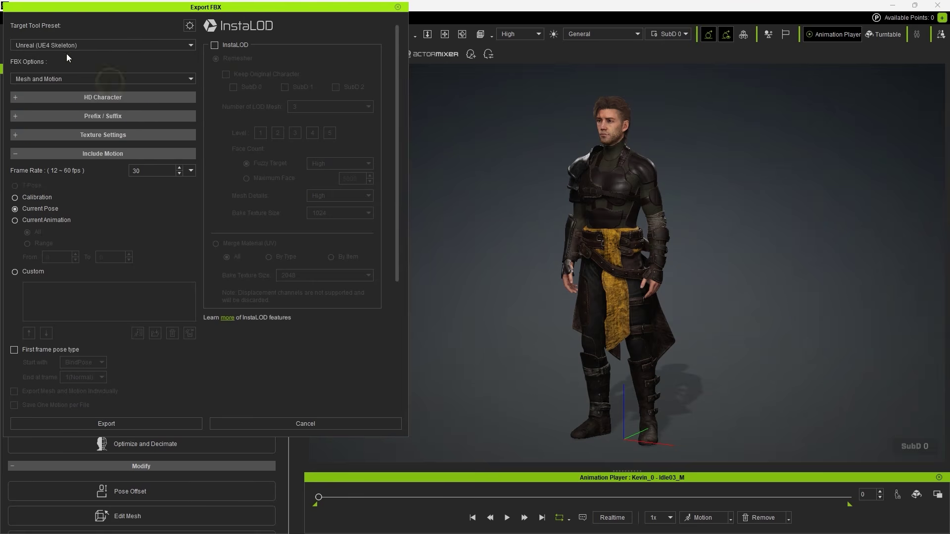
Step: Show the advanced FBX export settings and check the Epic Skeleton and Add Reference Pose options for the UE4 skeleton
{"action": "left_click", "coordinate": [190, 26]}
{"action": "left_click_drag", "start_coordinate": [576, 159], "coordinate": [586, 278]}
{"action": "mouse_move", "coordinate": [431, 67]}
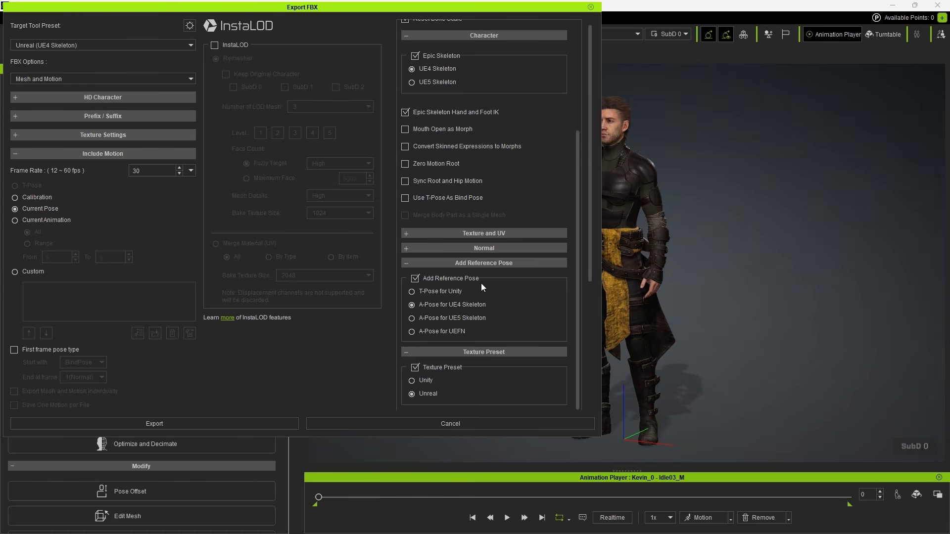
{"action": "mouse_move", "coordinate": [483, 307]}
Step: Set the FBX export option to Mesh and enable Delete Hidden Faces
{"action": "left_click", "coordinate": [133, 79]}
{"action": "left_click", "coordinate": [82, 92]}
{"action": "left_click", "coordinate": [27, 192]}
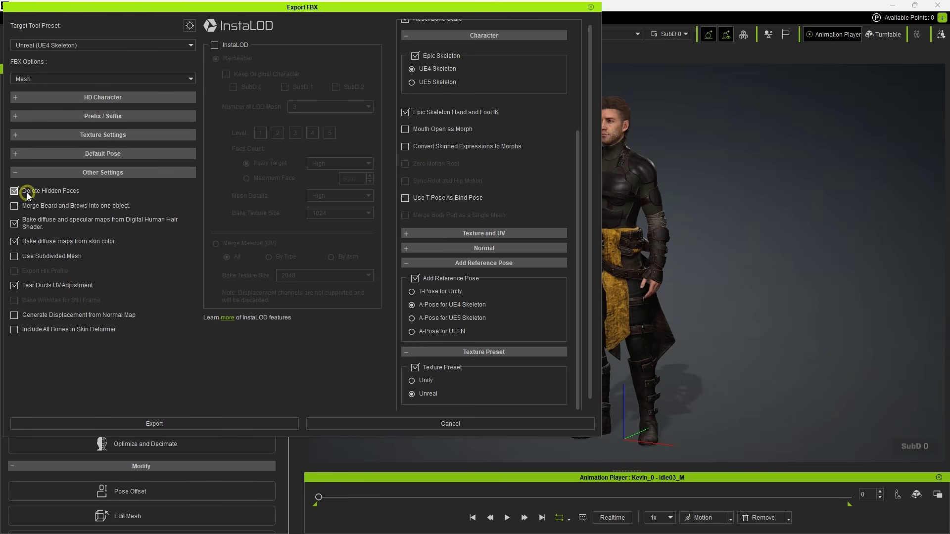
Step: Export the character as an FBX file named Assassin
{"action": "left_click", "coordinate": [180, 421]}
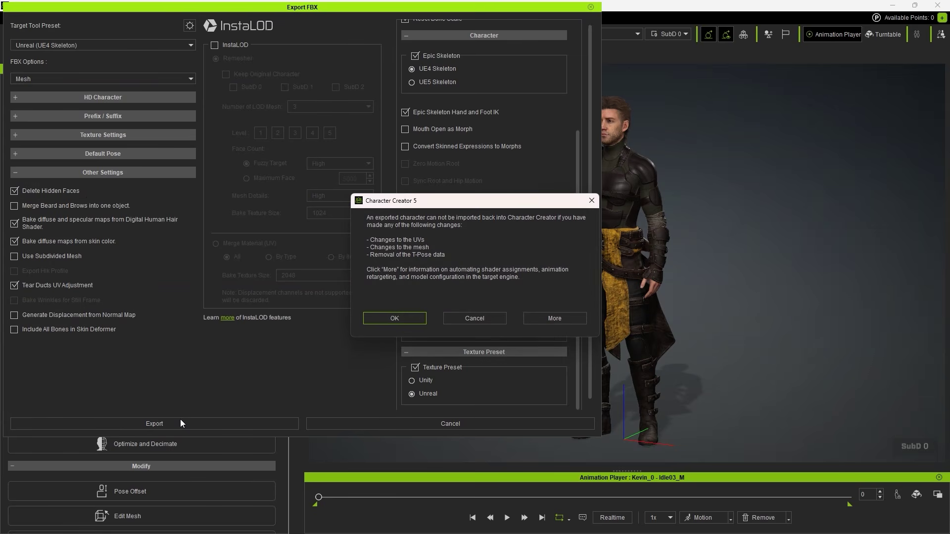
{"action": "left_click", "coordinate": [394, 319]}
{"action": "type", "text": "Assassin"}
{"action": "key", "text": "Return"}
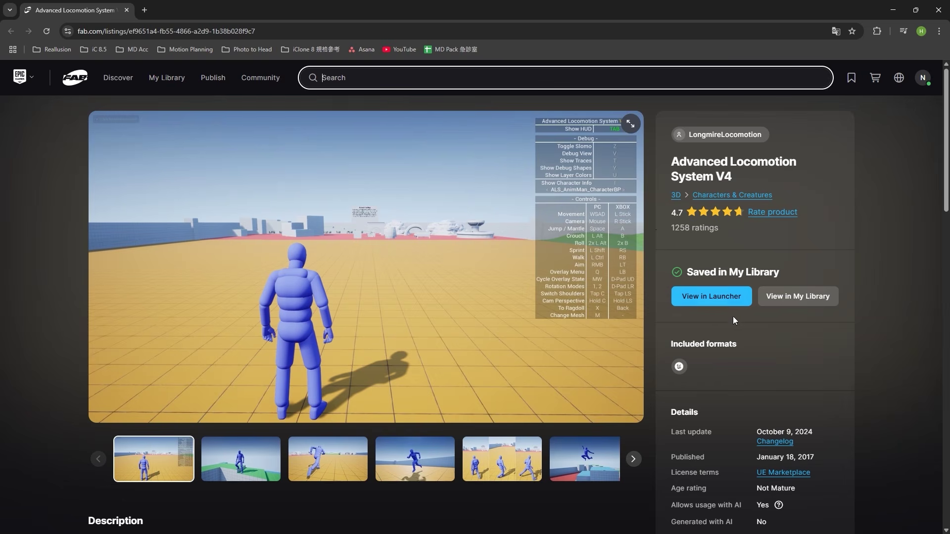
Step: View Advanced Locomotion System V4 in the Epic Games Launcher and create a project from it for engine version 5.4
{"action": "left_click", "coordinate": [698, 308]}
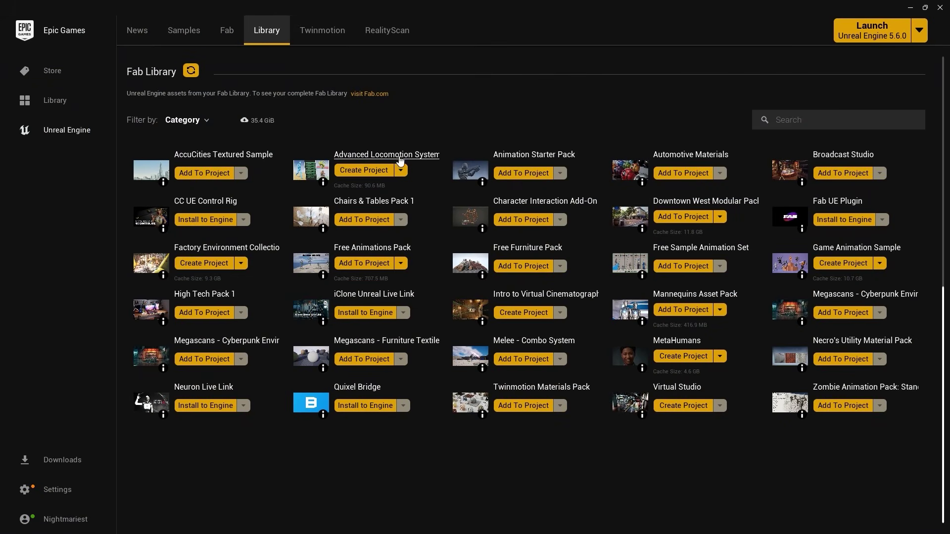
{"action": "left_click", "coordinate": [367, 171]}
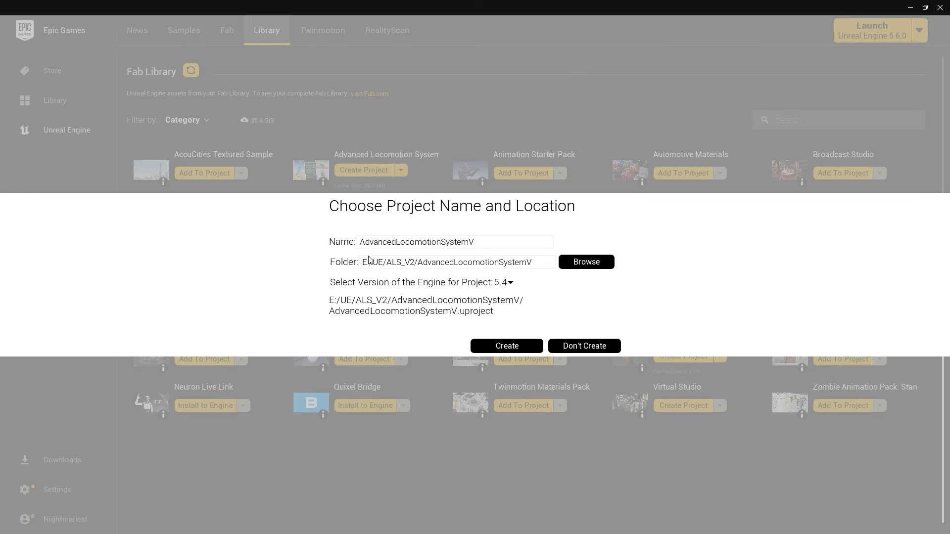
{"action": "left_click", "coordinate": [510, 282]}
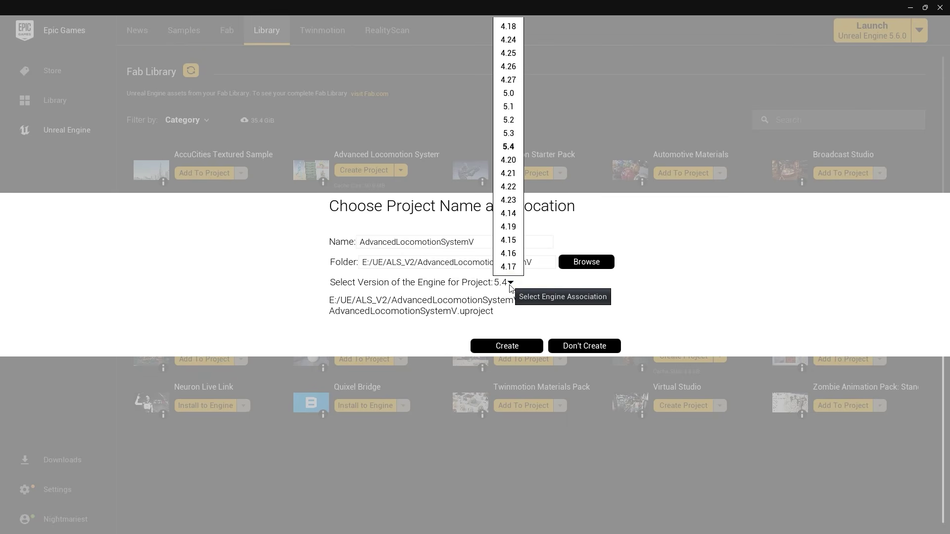
{"action": "left_click", "coordinate": [508, 147]}
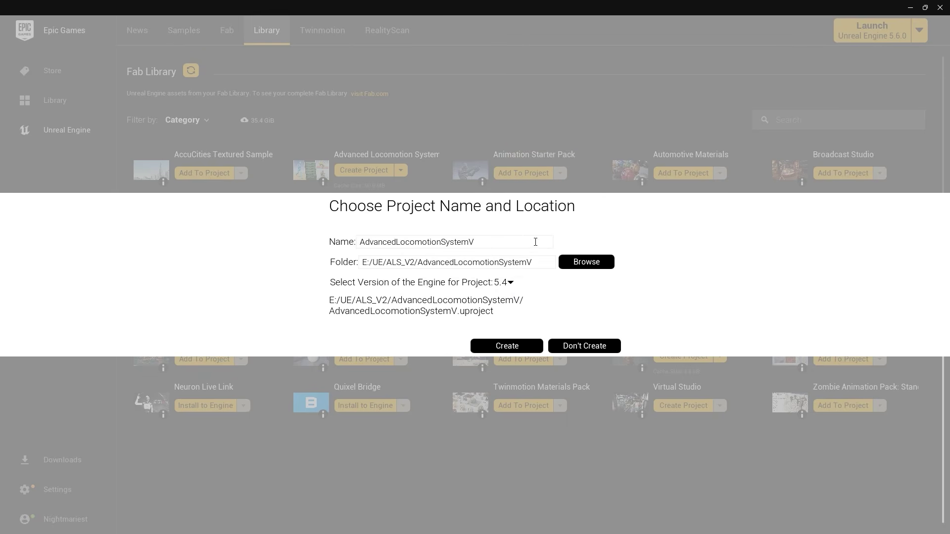
{"action": "left_click", "coordinate": [530, 345]}
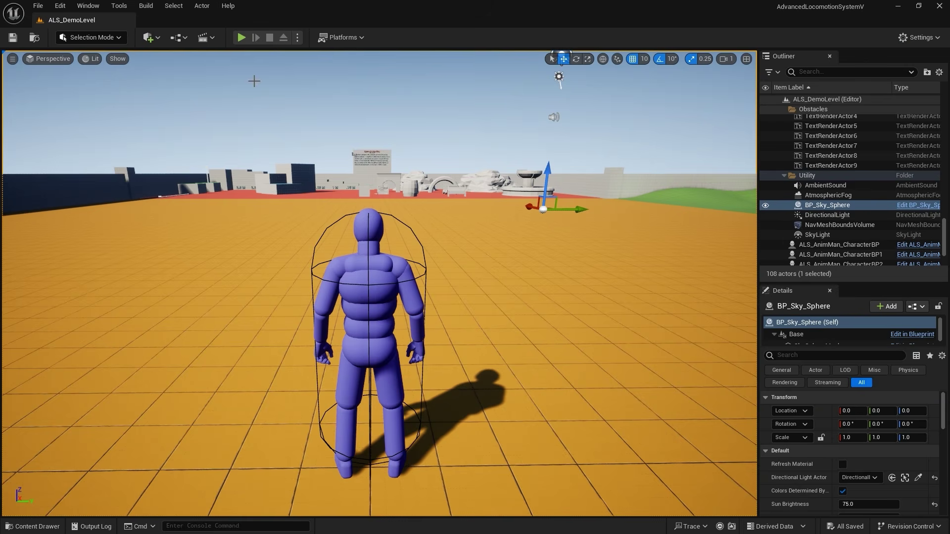
Step: Play the ALS_DemoLevel and test running and jumping with the mannequin across the obstacle area
{"action": "left_click", "coordinate": [242, 38]}
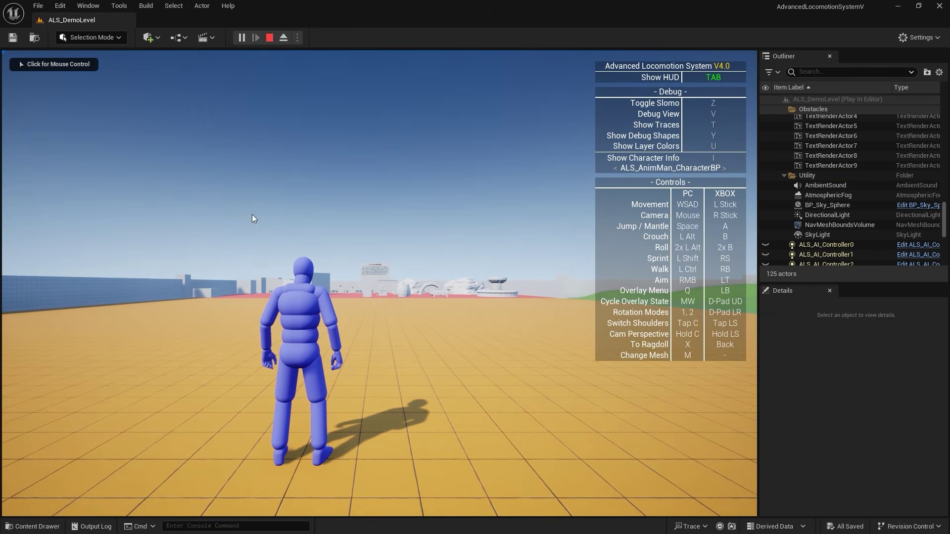
{"action": "key", "text": "a"}
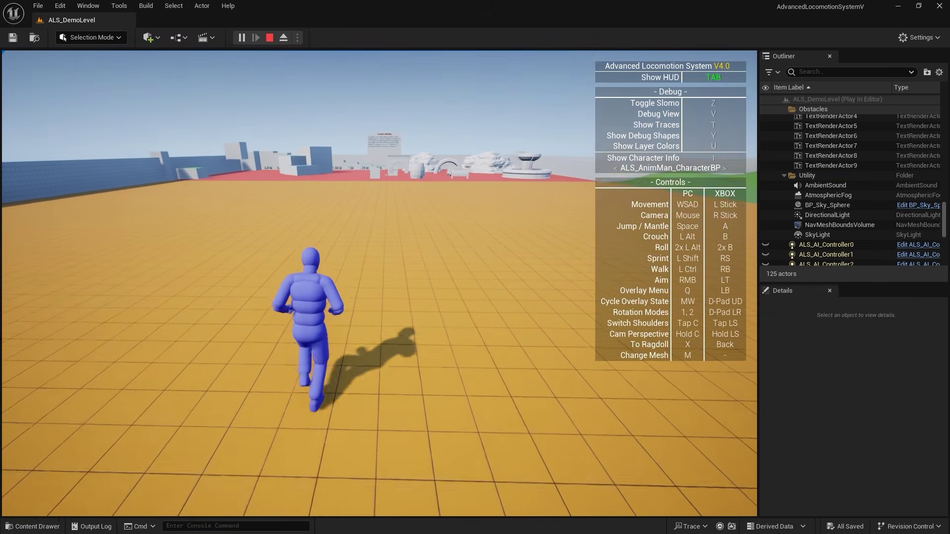
{"action": "key", "text": "w"}
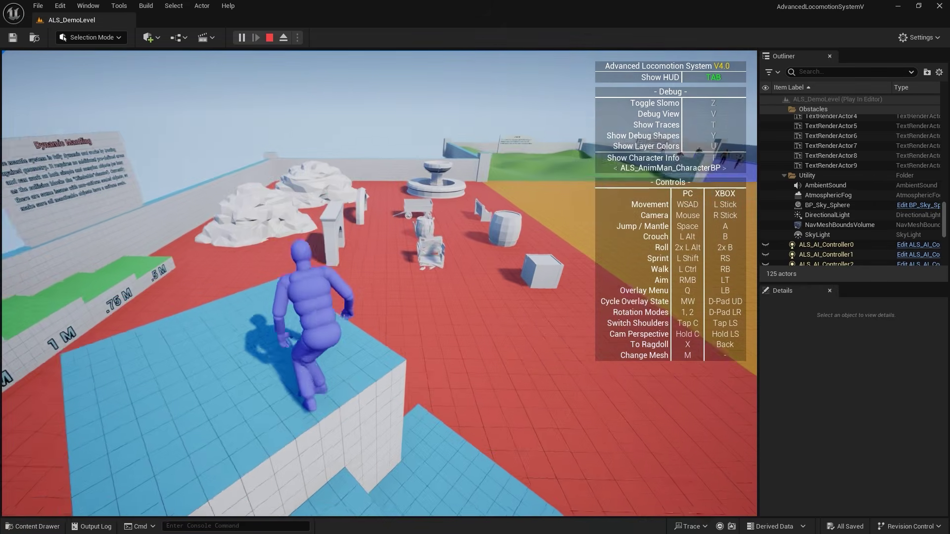
{"action": "key", "text": "space"}
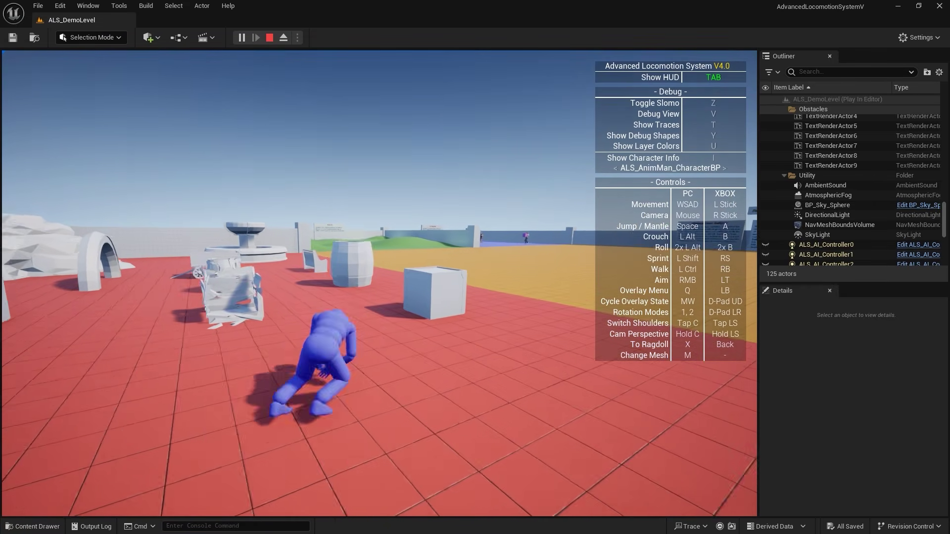
{"action": "key", "text": "d"}
Step: Cycle the mannequin's overlay states, then climb the wall and run through the AI Examples area
{"action": "key", "text": "q"}
{"action": "scroll", "coordinate": [498, 361], "scroll_direction": "down", "scroll_amount": 3}
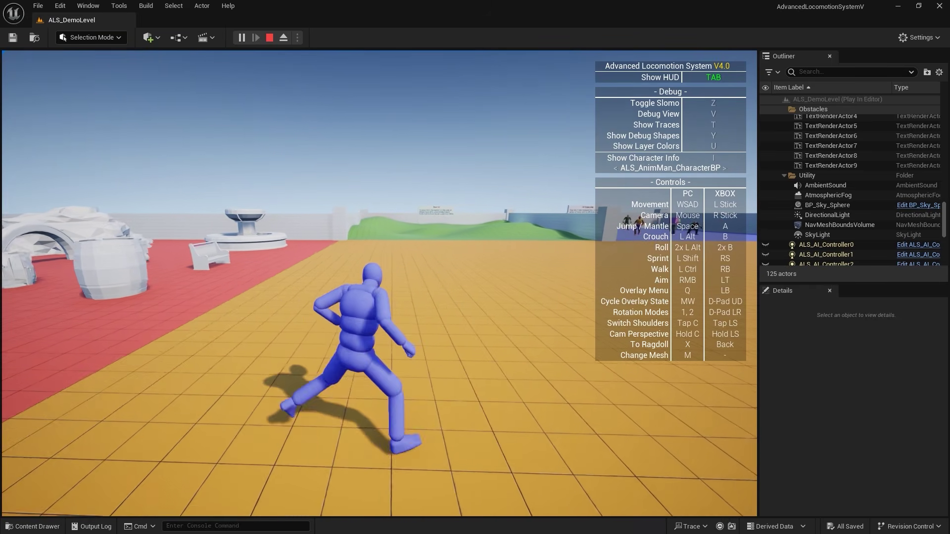
{"action": "key", "text": "q"}
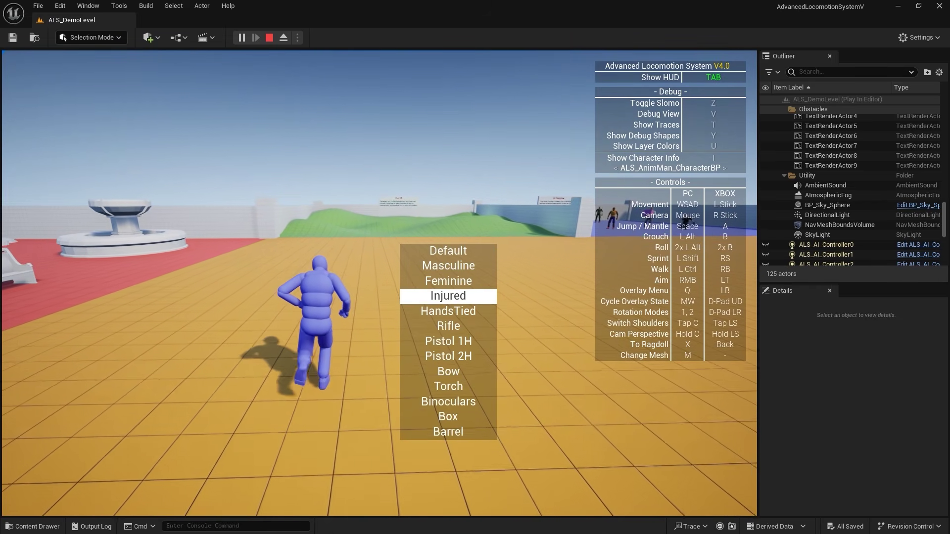
{"action": "scroll", "coordinate": [448, 341], "scroll_direction": "down", "scroll_amount": 3}
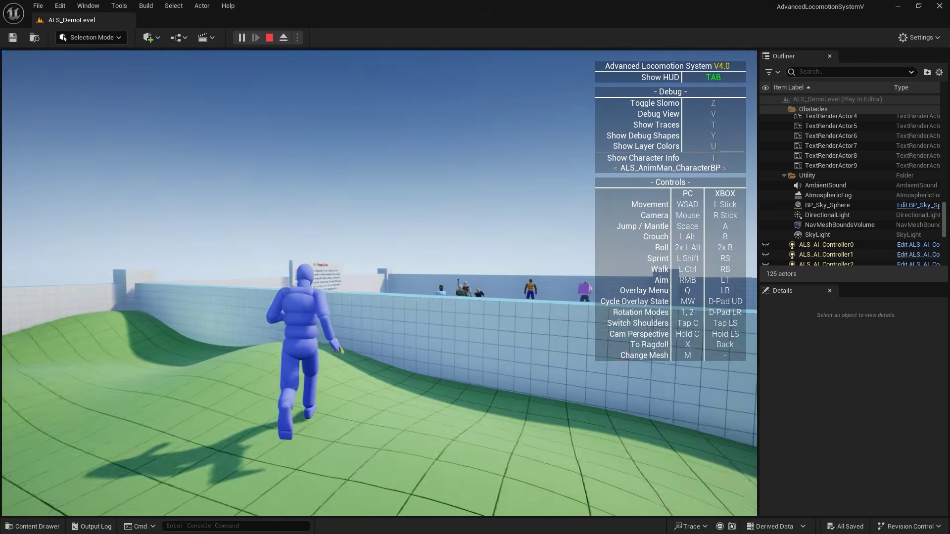
{"action": "key", "text": "space"}
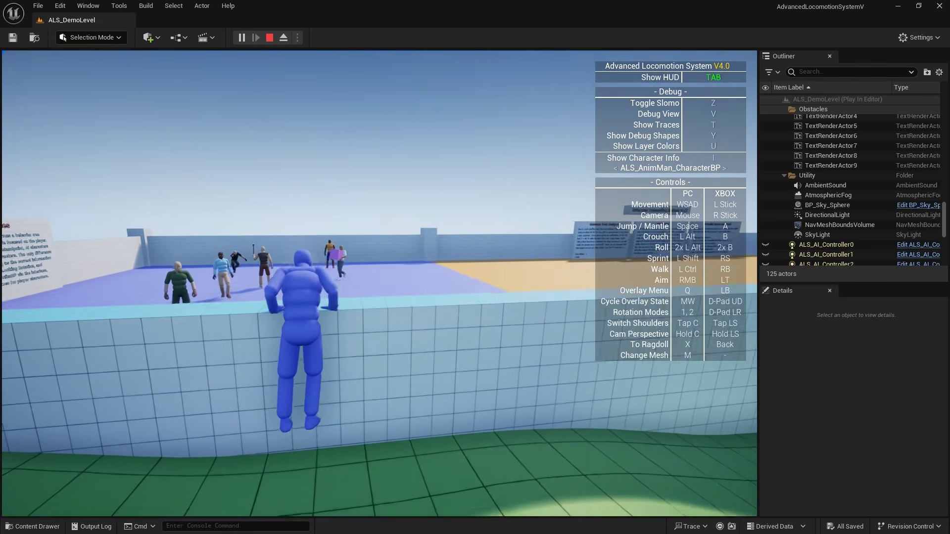
{"action": "key", "text": "space"}
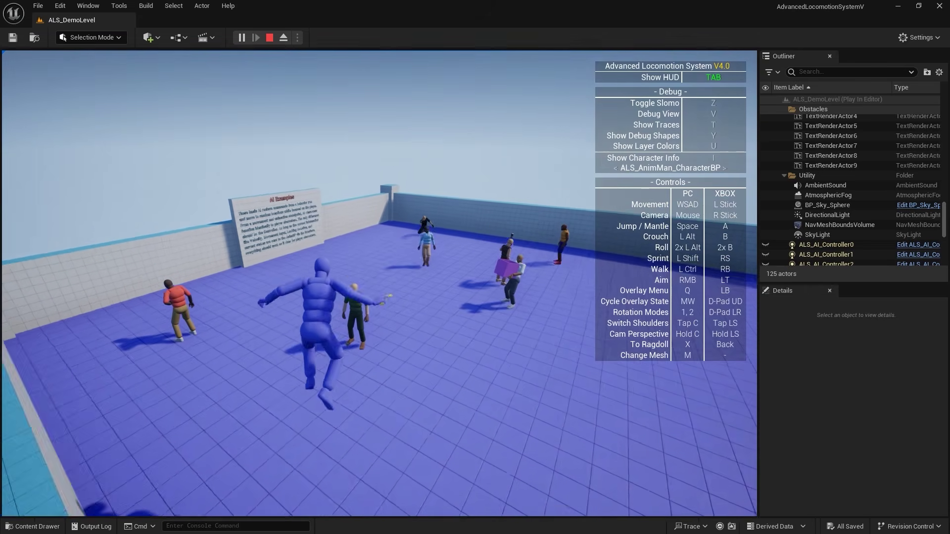
{"action": "key", "text": "w"}
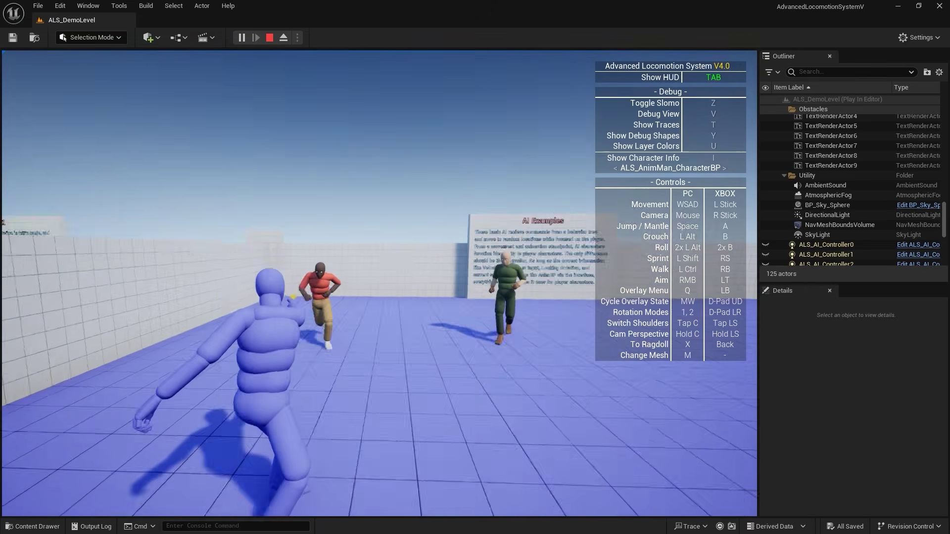
{"action": "key", "text": "w"}
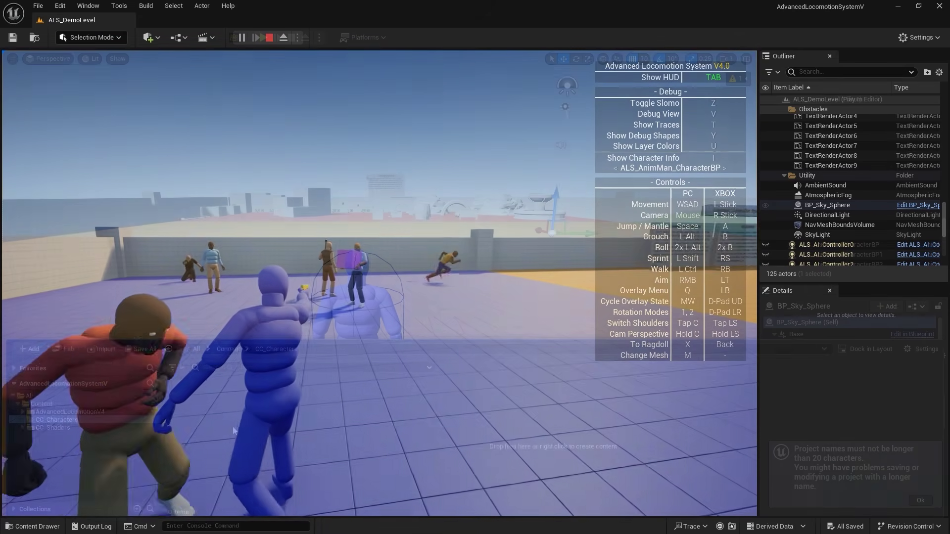
Step: Create a folder named Assassin inside CC_Characters and open it
{"action": "right_click", "coordinate": [232, 427]}
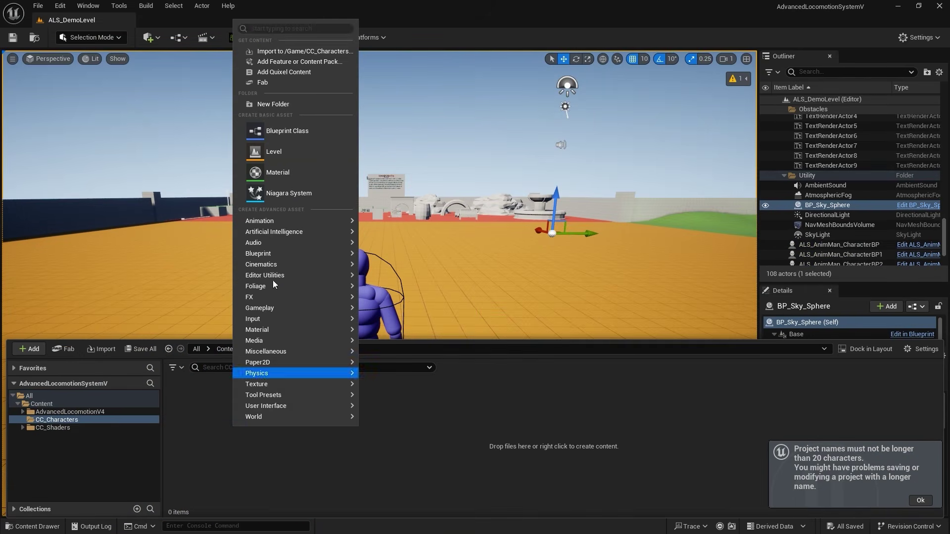
{"action": "left_click", "coordinate": [297, 104]}
{"action": "type", "text": "Assassin"}
{"action": "key", "text": "Return"}
{"action": "key", "text": "Return"}
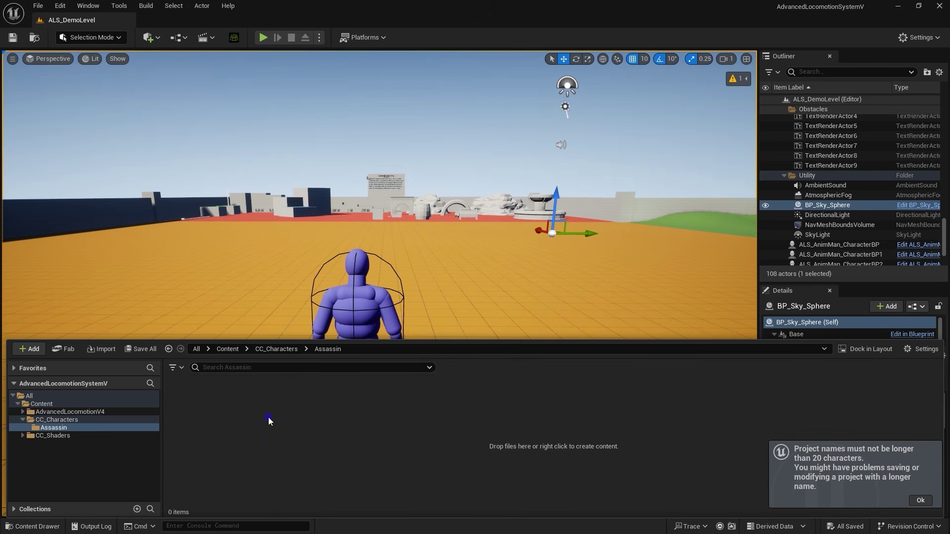
Step: Choose Assassin.Fbx from the Assassin_UE4 folder for import into the Assassin content folder
{"action": "right_click", "coordinate": [268, 418]}
{"action": "left_click", "coordinate": [411, 40]}
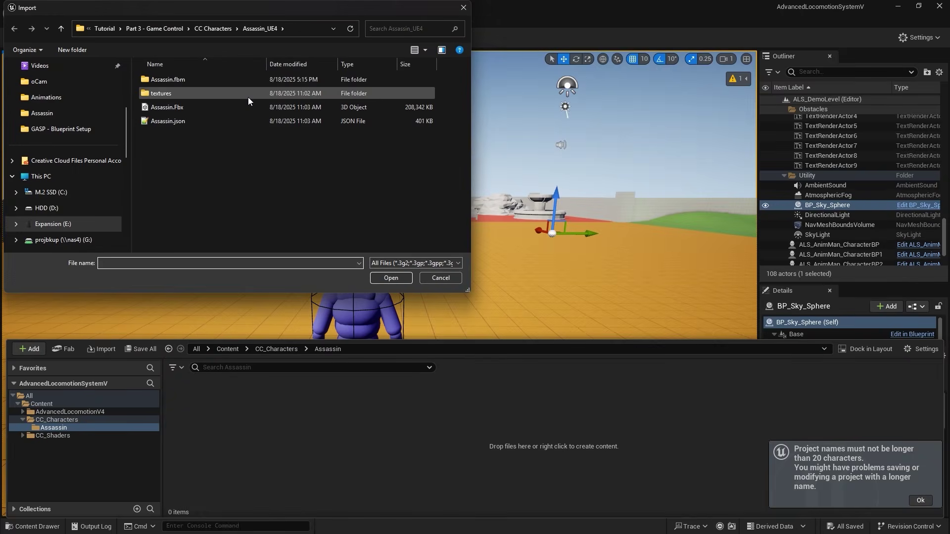
{"action": "left_click", "coordinate": [233, 106]}
{"action": "left_click", "coordinate": [387, 278]}
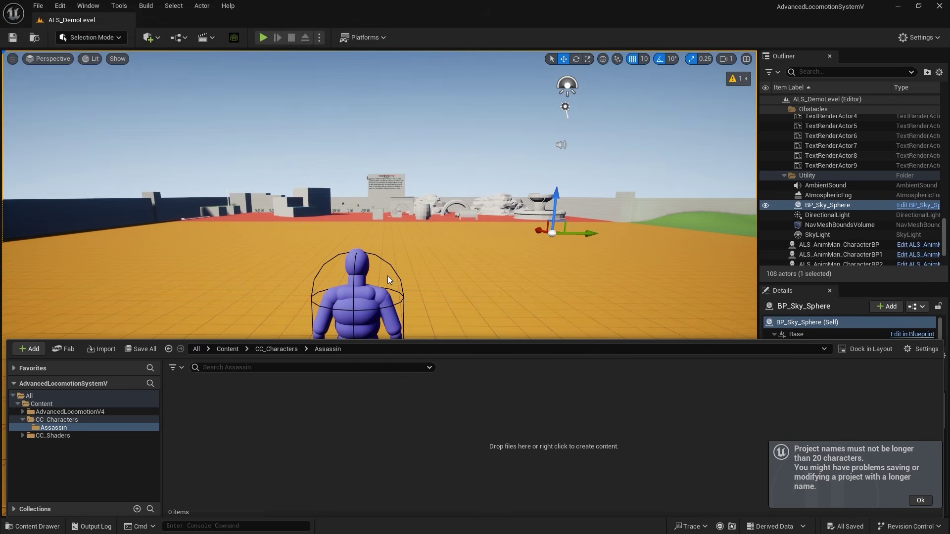
{"action": "left_click", "coordinate": [535, 314]}
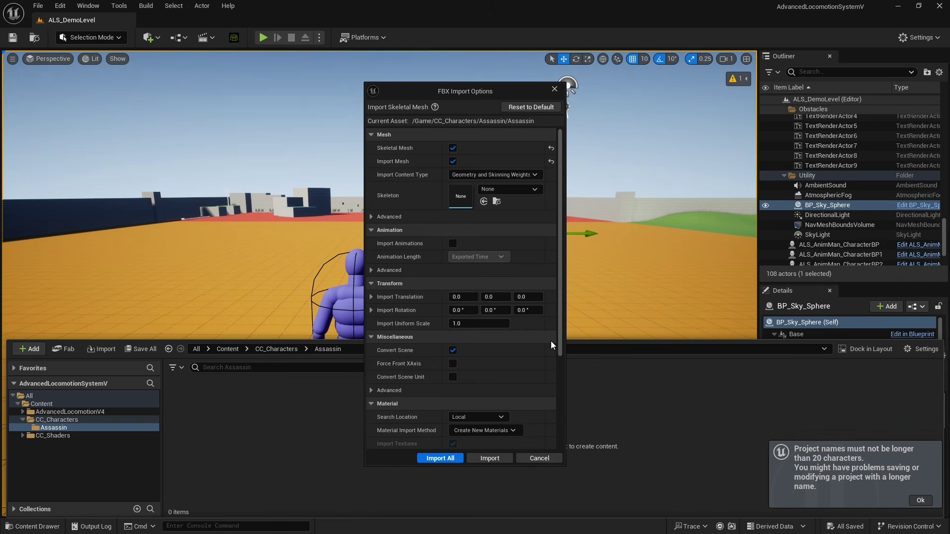
Step: Review the advanced mesh options, including Use T0 As Ref Pose and Import Morph Targets, and import the Assassin skeletal mesh
{"action": "left_click", "coordinate": [384, 216]}
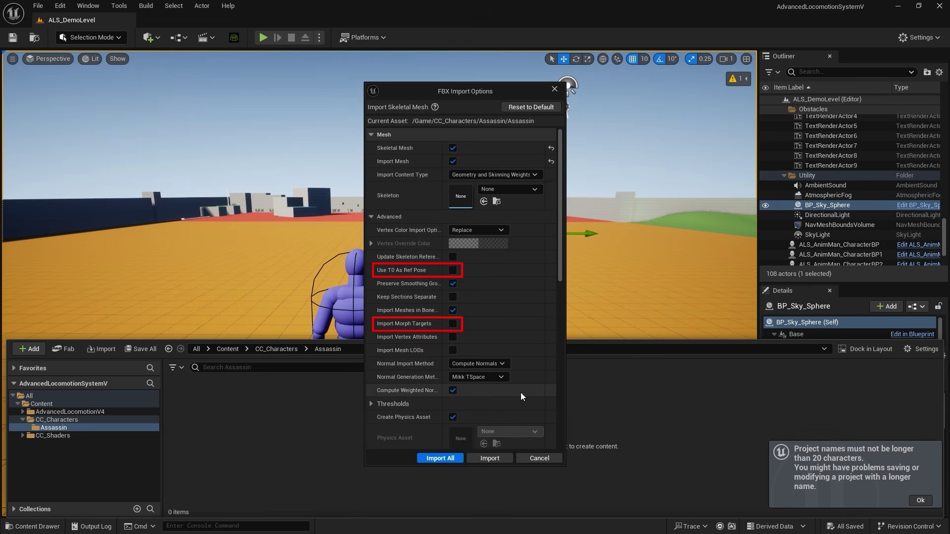
{"action": "scroll", "coordinate": [521, 393], "scroll_direction": "down", "scroll_amount": 3}
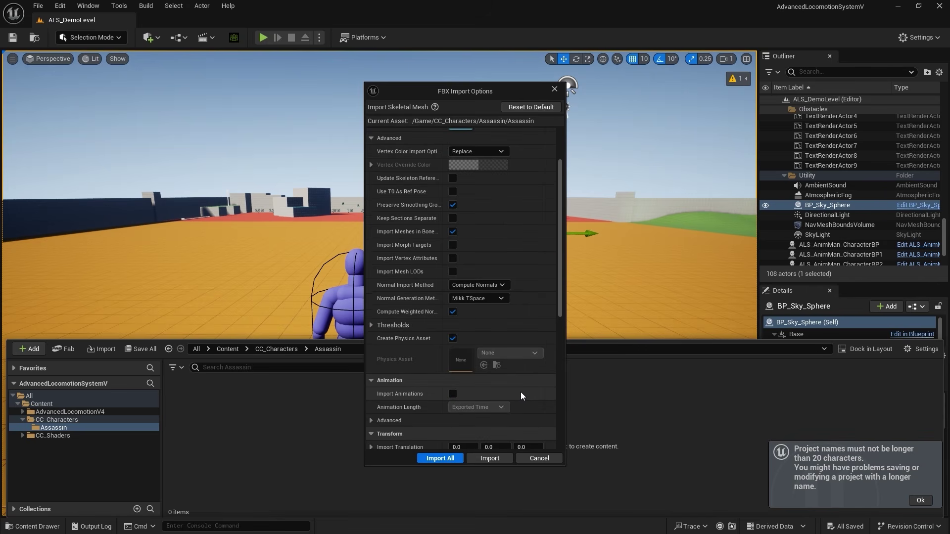
{"action": "left_click", "coordinate": [499, 456]}
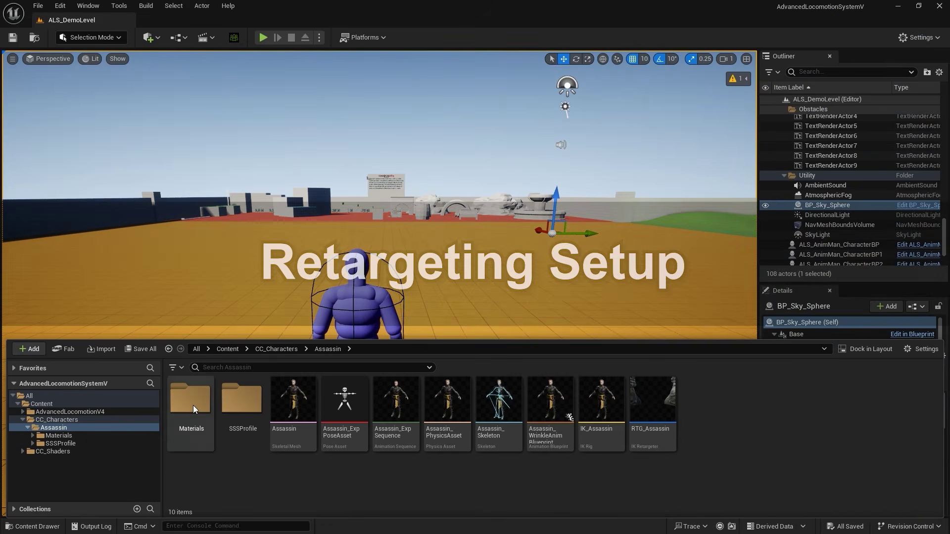
Step: Open the RTG_Assassin IK Retargeter from the Assassin folder for editing
{"action": "left_click", "coordinate": [666, 412]}
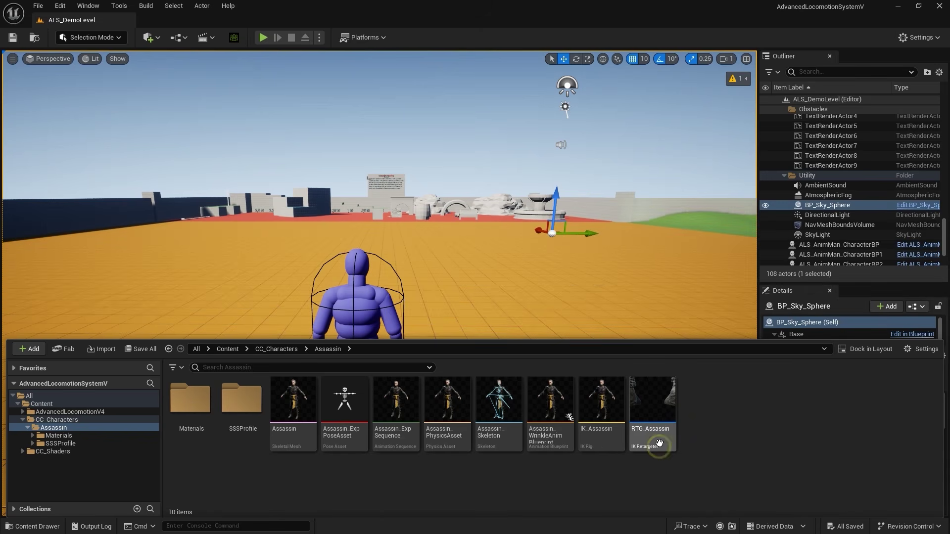
{"action": "left_click", "coordinate": [662, 440]}
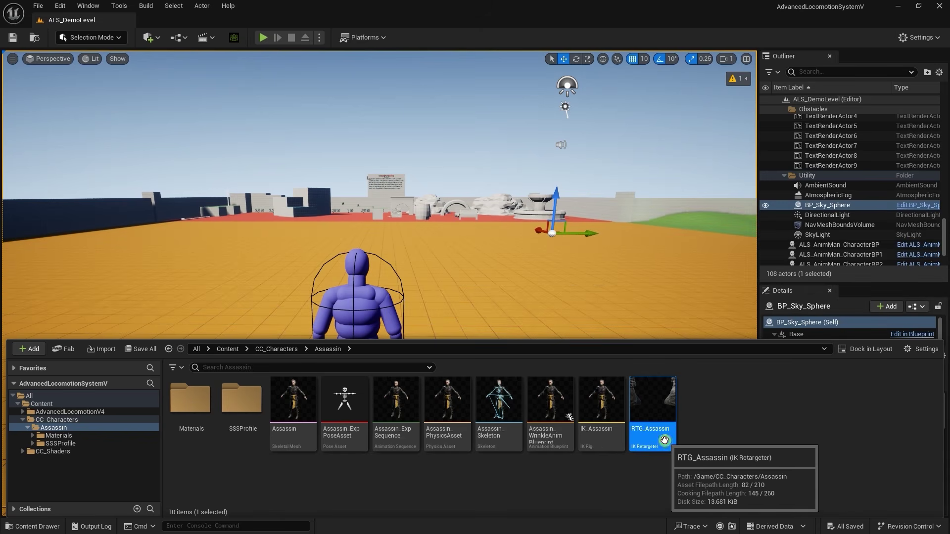
{"action": "double_click", "coordinate": [664, 440]}
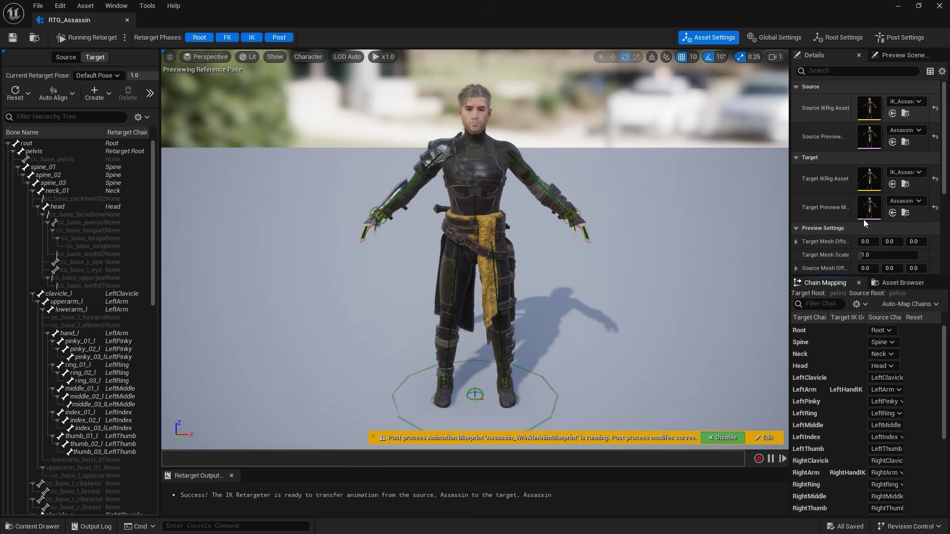
Step: Check which IK Rigs are available as the retargeter's source and close the RTG_Assassin editor
{"action": "left_click", "coordinate": [918, 103]}
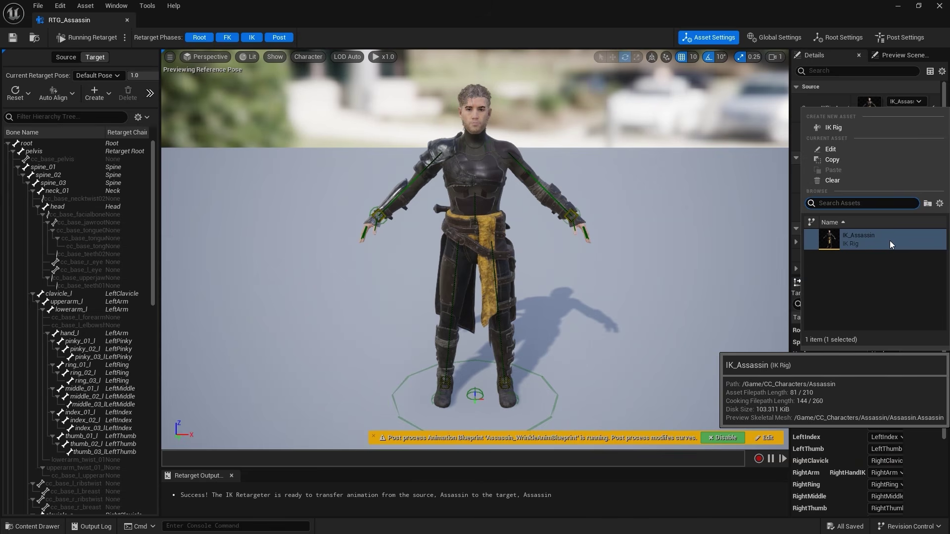
{"action": "left_click", "coordinate": [735, 123]}
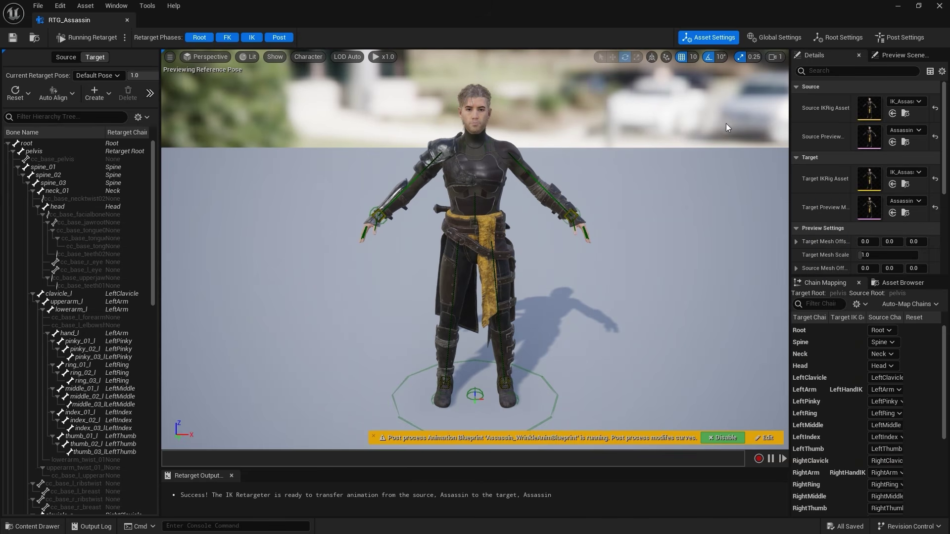
{"action": "left_click", "coordinate": [127, 22]}
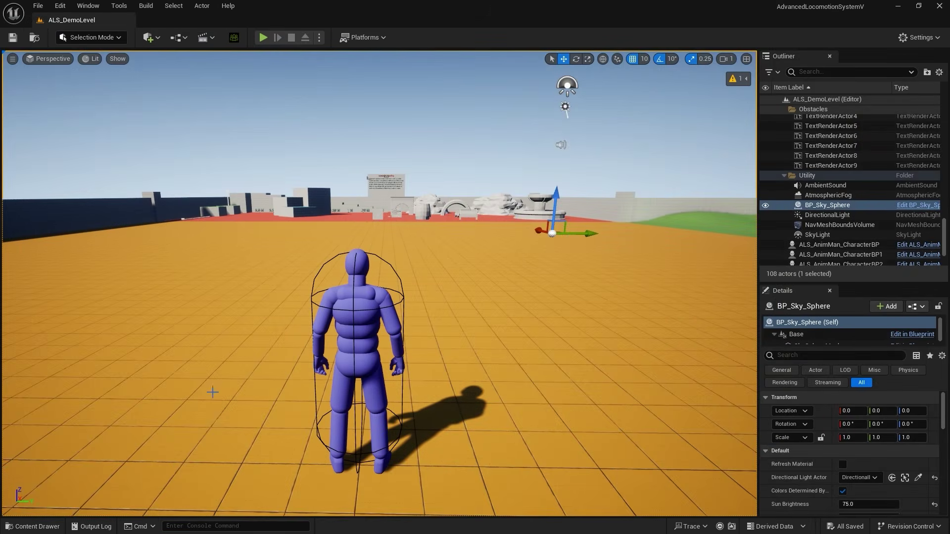
Step: Browse the project content to the AdvancedLocomotionV4 > CharacterAssets > MannequinSkeleton > Meshes folder
{"action": "key", "text": "ctrl+space"}
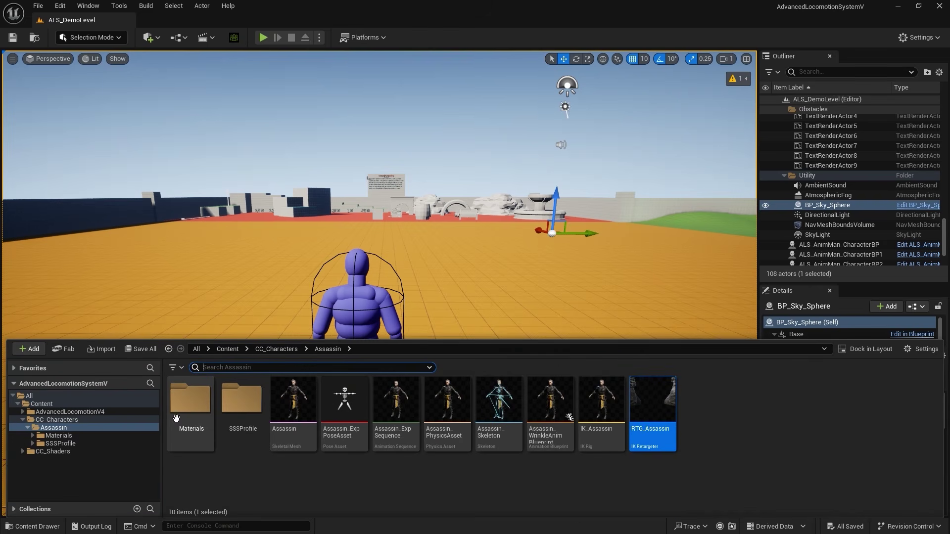
{"action": "left_click", "coordinate": [55, 411]}
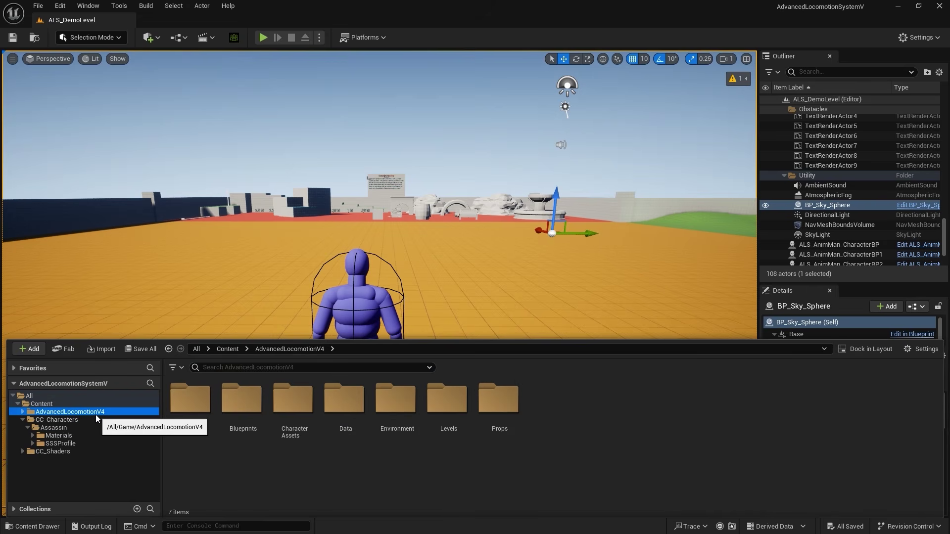
{"action": "double_click", "coordinate": [96, 415]}
{"action": "double_click", "coordinate": [300, 414]}
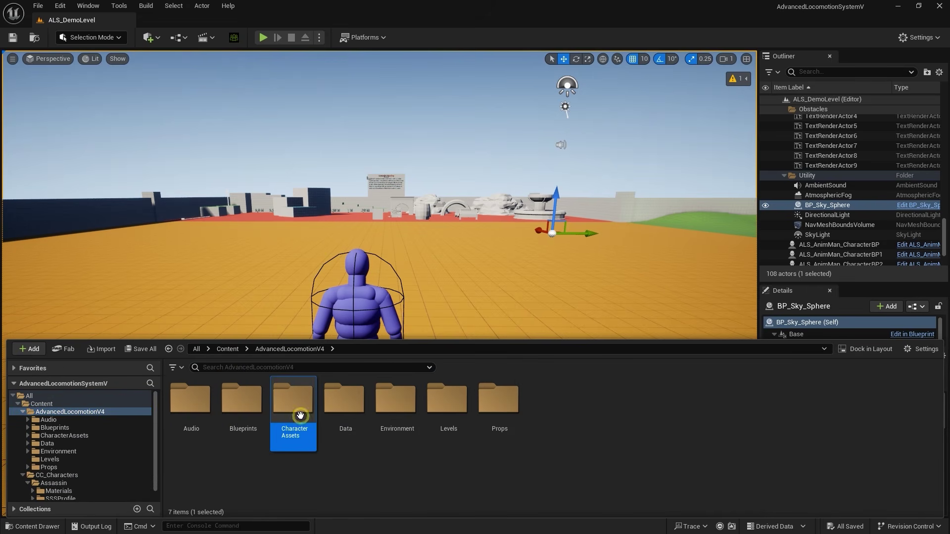
{"action": "left_click", "coordinate": [197, 407]}
{"action": "double_click", "coordinate": [197, 407]}
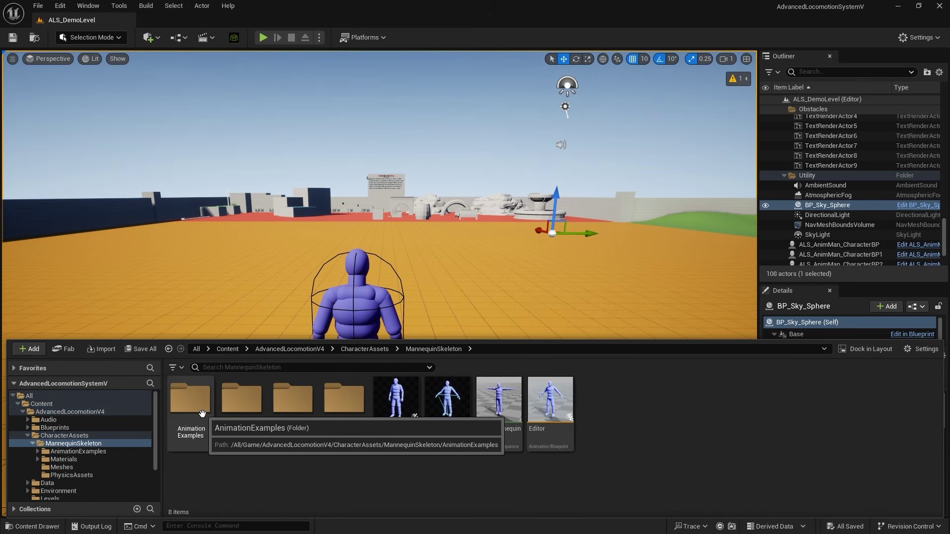
{"action": "double_click", "coordinate": [304, 435]}
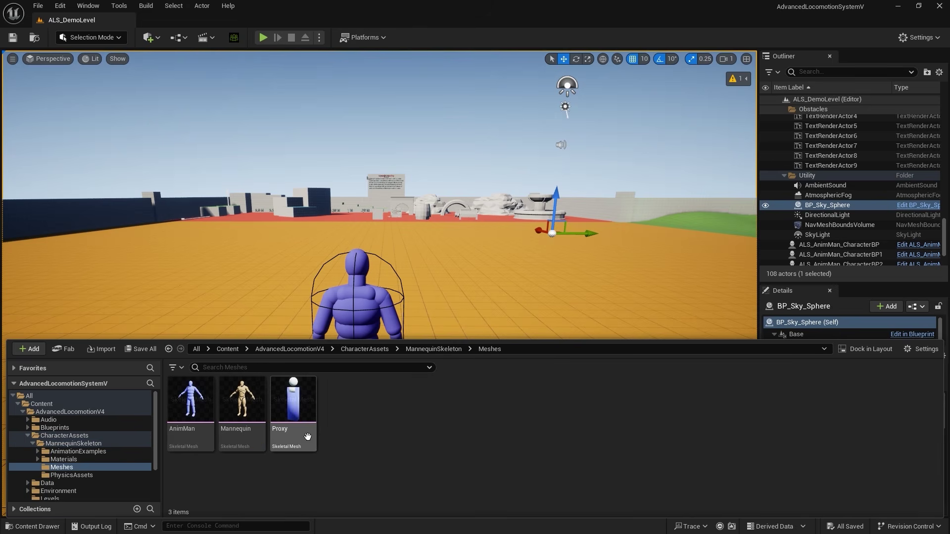
Step: Create an IK Rig from the AnimMan skeletal mesh
{"action": "left_click", "coordinate": [195, 441]}
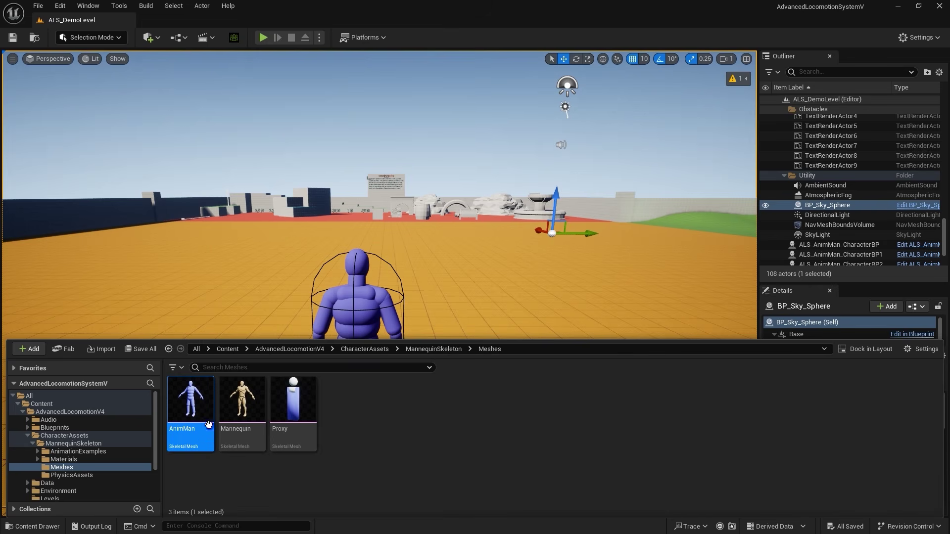
{"action": "right_click", "coordinate": [207, 437]}
{"action": "mouse_move", "coordinate": [332, 120]}
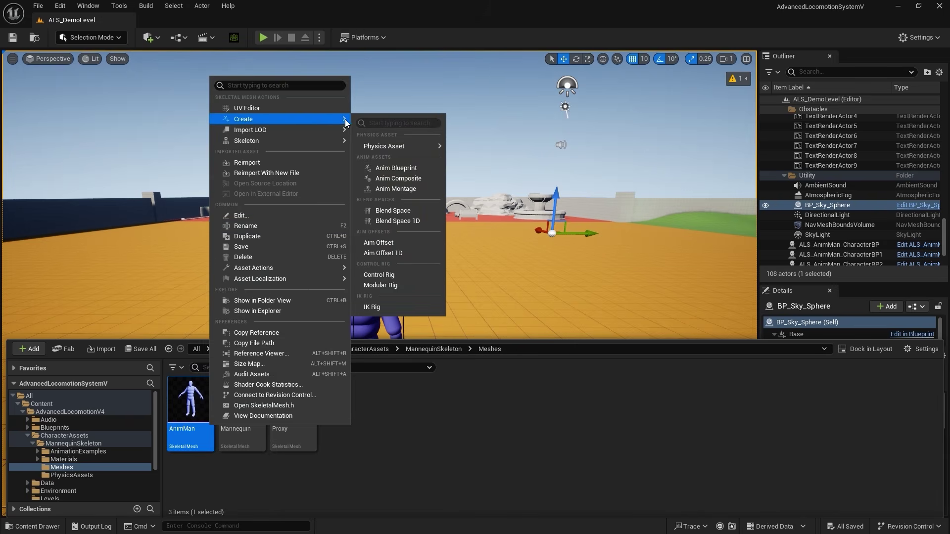
{"action": "left_click", "coordinate": [407, 307]}
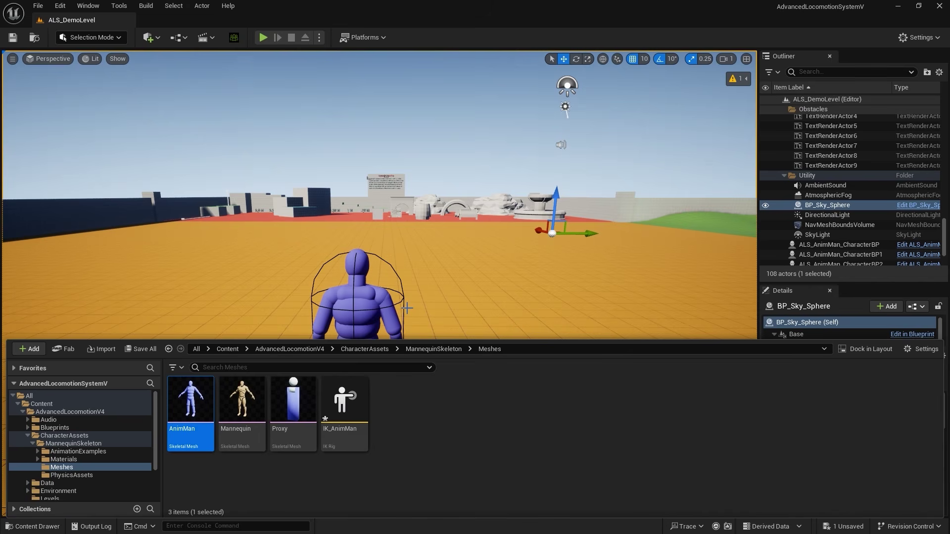
Step: Open the AnimMan IK Rig and automatically create its retarget chains
{"action": "double_click", "coordinate": [359, 406]}
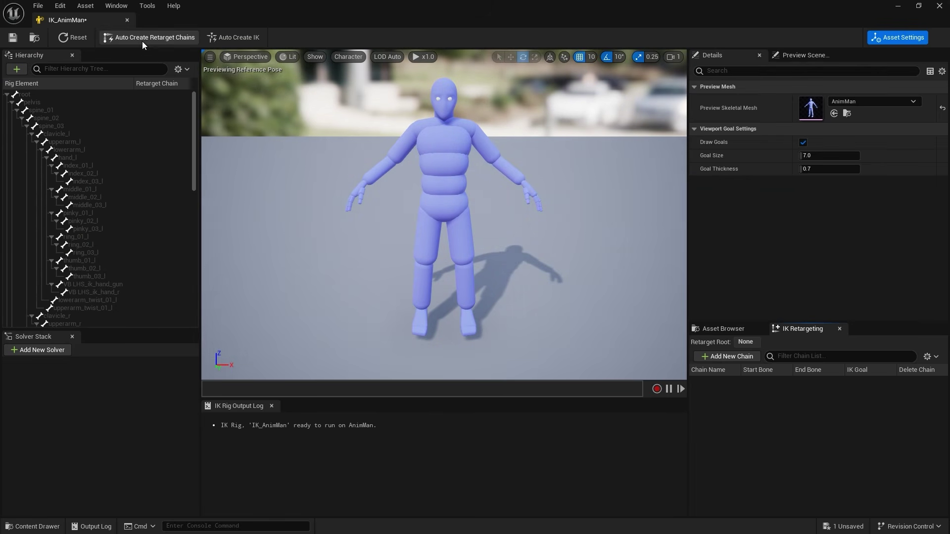
{"action": "left_click", "coordinate": [170, 40]}
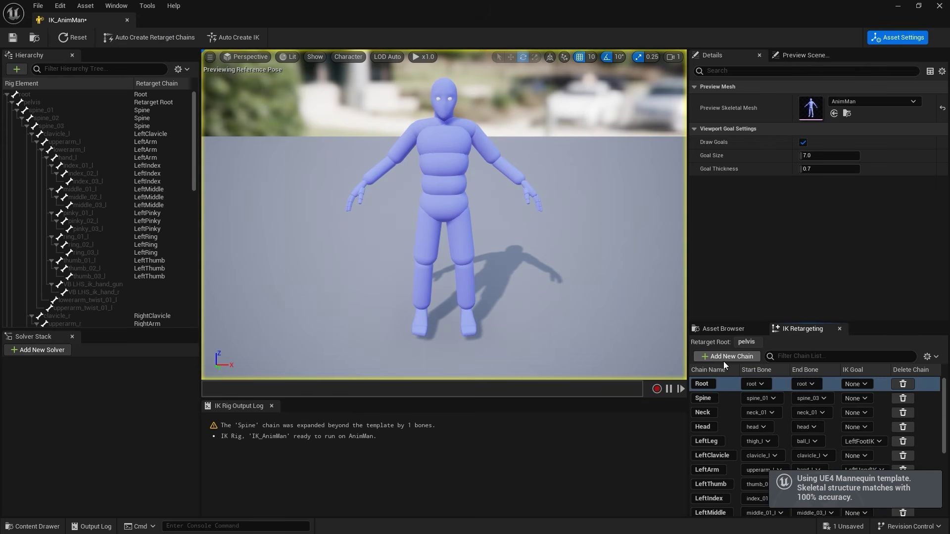
{"action": "scroll", "coordinate": [786, 435], "scroll_direction": "down", "scroll_amount": 5}
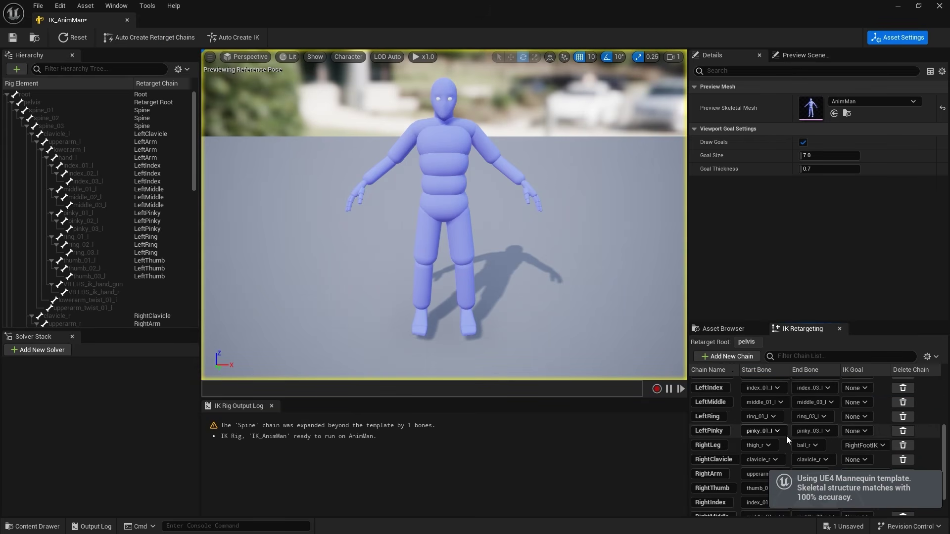
Step: Set the end bone of the LeftLeg chain to foot_l and of the RightLeg chain to foot_r
{"action": "scroll", "coordinate": [791, 509], "scroll_direction": "up", "scroll_amount": 5}
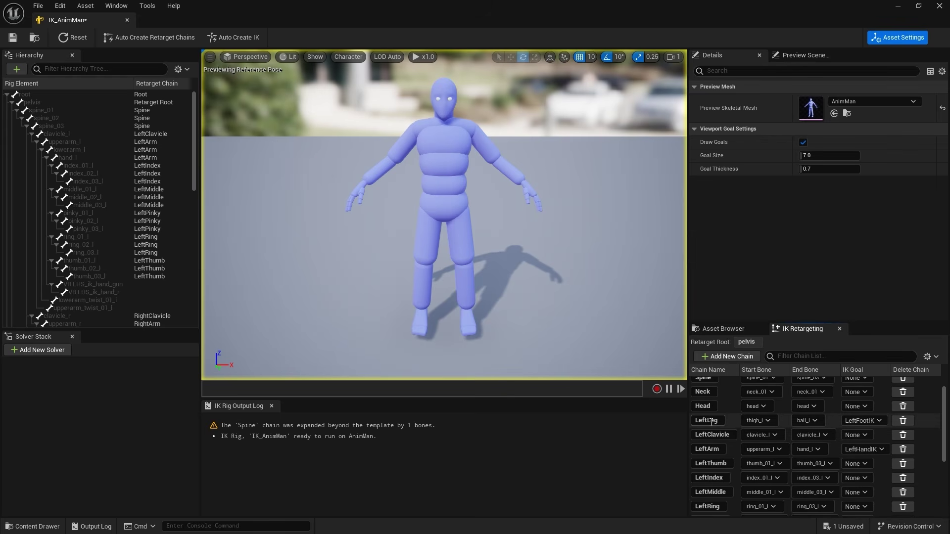
{"action": "left_click", "coordinate": [814, 420]}
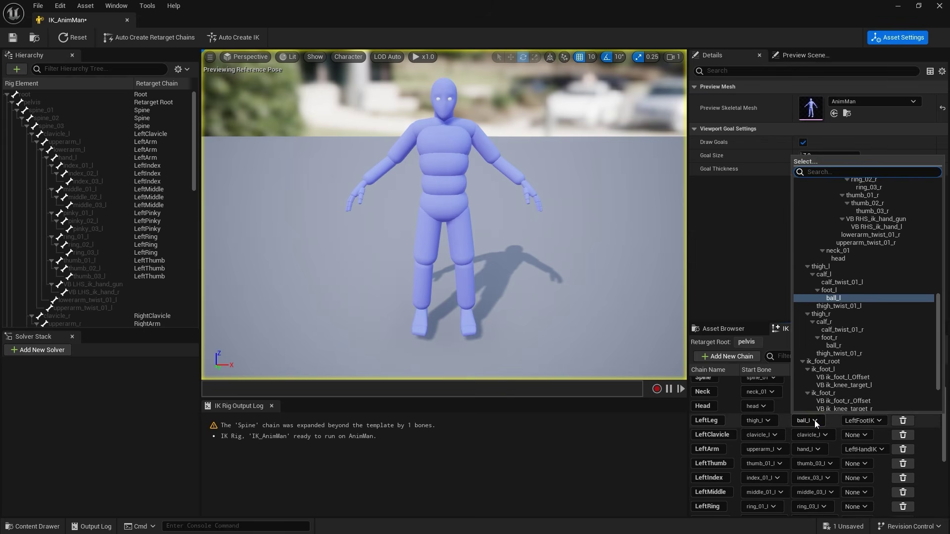
{"action": "left_click", "coordinate": [844, 290]}
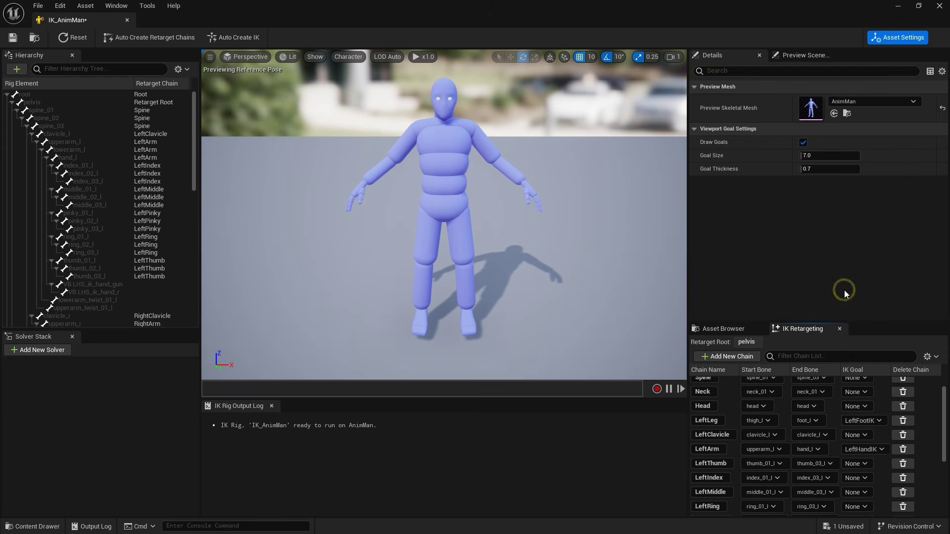
{"action": "scroll", "coordinate": [818, 420], "scroll_direction": "down", "scroll_amount": 4}
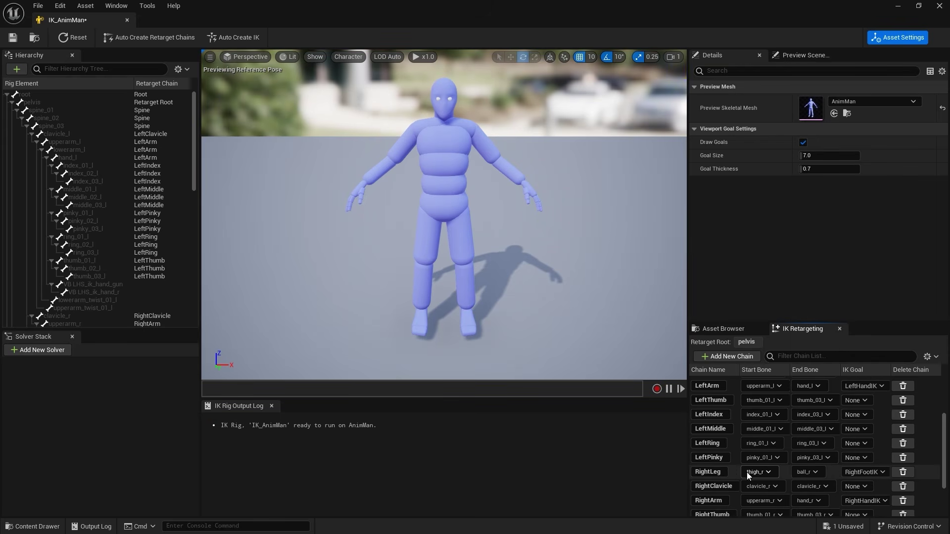
{"action": "left_click", "coordinate": [812, 472]}
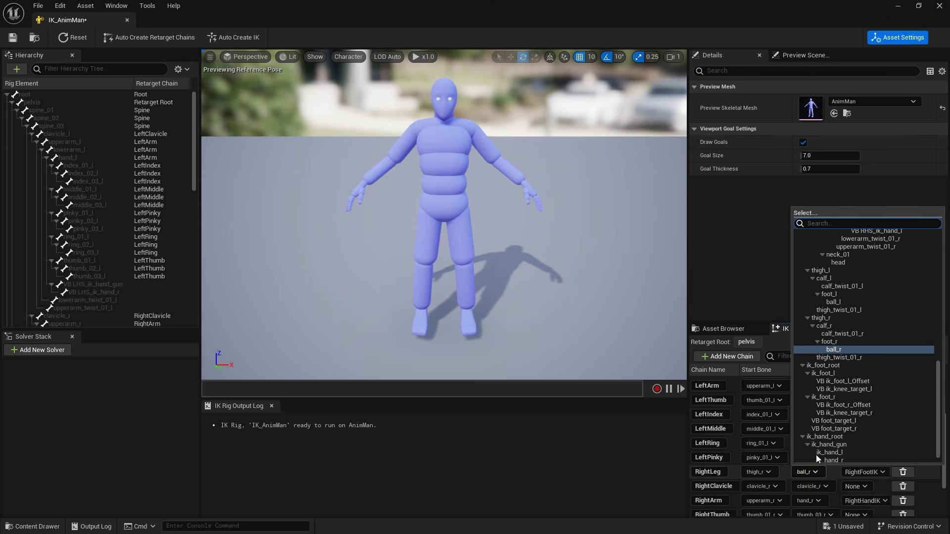
{"action": "left_click", "coordinate": [841, 341]}
Step: Add two new retarget chains without goals, named LeftToe and RightToe
{"action": "scroll", "coordinate": [806, 471], "scroll_direction": "down", "scroll_amount": 4}
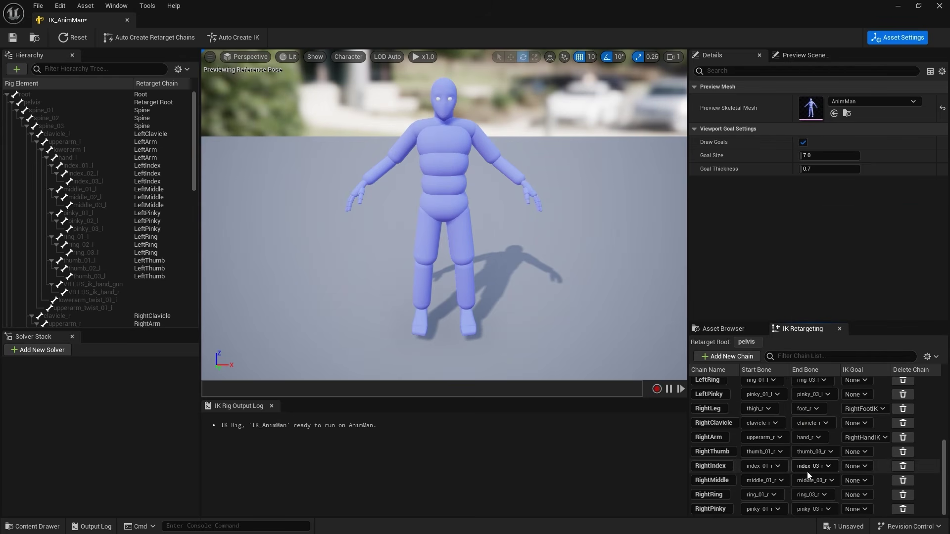
{"action": "left_click", "coordinate": [738, 358]}
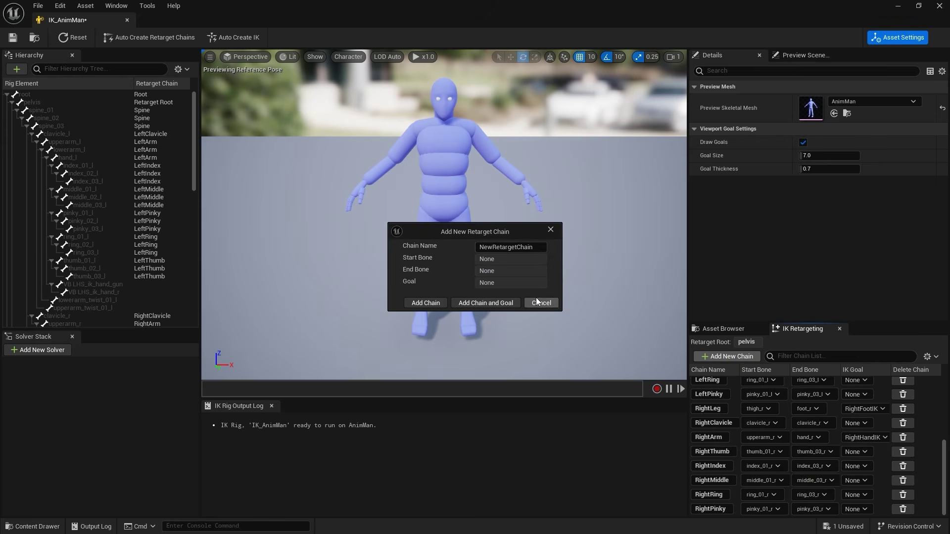
{"action": "double_click", "coordinate": [522, 247]}
{"action": "type", "text": "LeftToe"}
{"action": "left_click", "coordinate": [433, 300]}
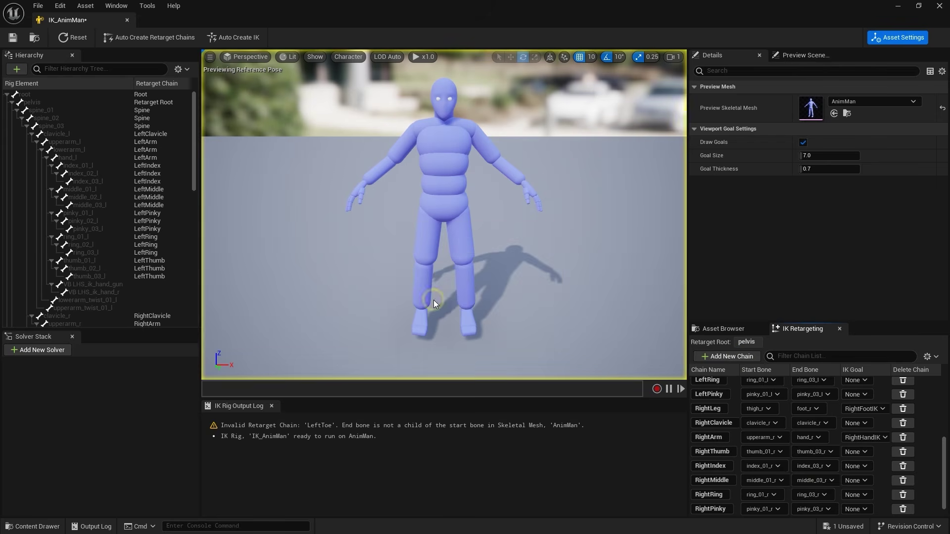
{"action": "left_click", "coordinate": [732, 356]}
{"action": "double_click", "coordinate": [520, 247]}
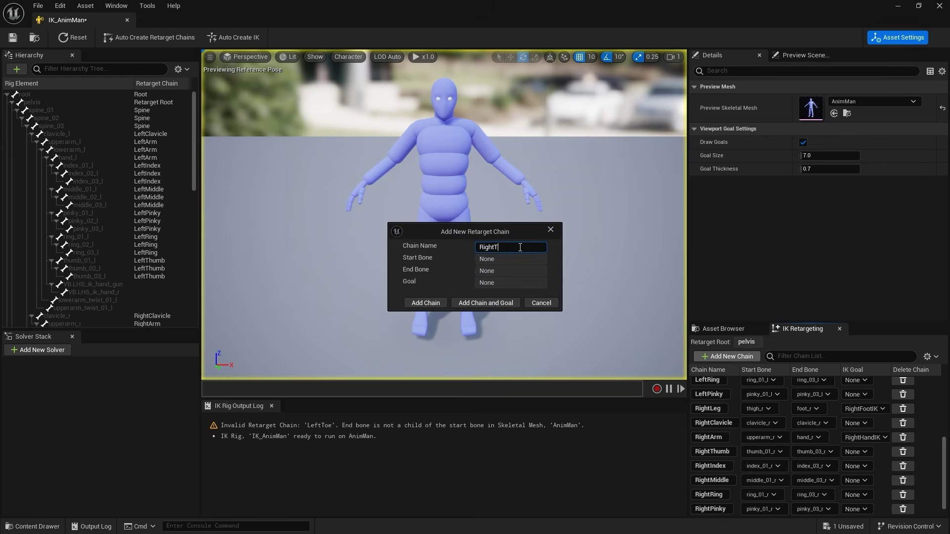
{"action": "left_click", "coordinate": [425, 303]}
{"action": "scroll", "coordinate": [781, 421], "scroll_direction": "down", "scroll_amount": 2}
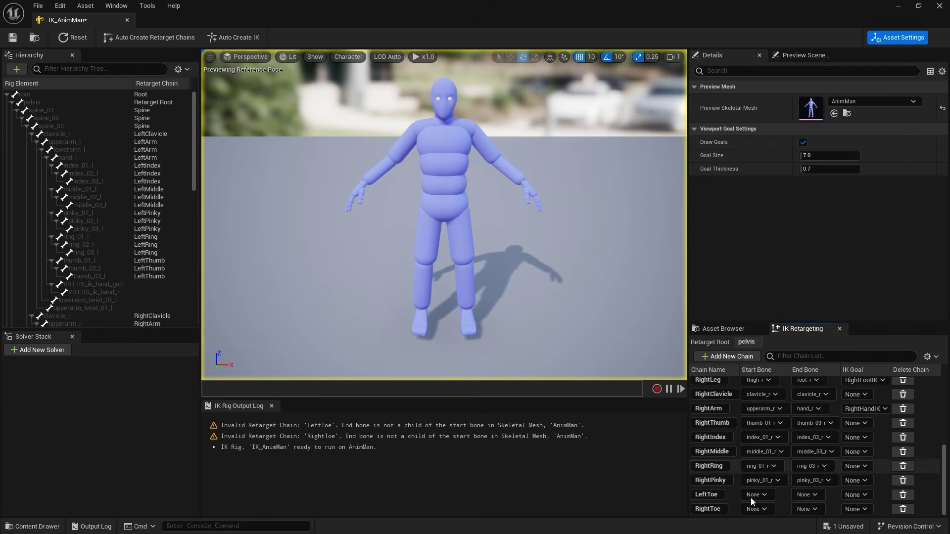
Step: Set both the start and end bone of the LeftToe chain to ball_l
{"action": "left_click", "coordinate": [767, 498]}
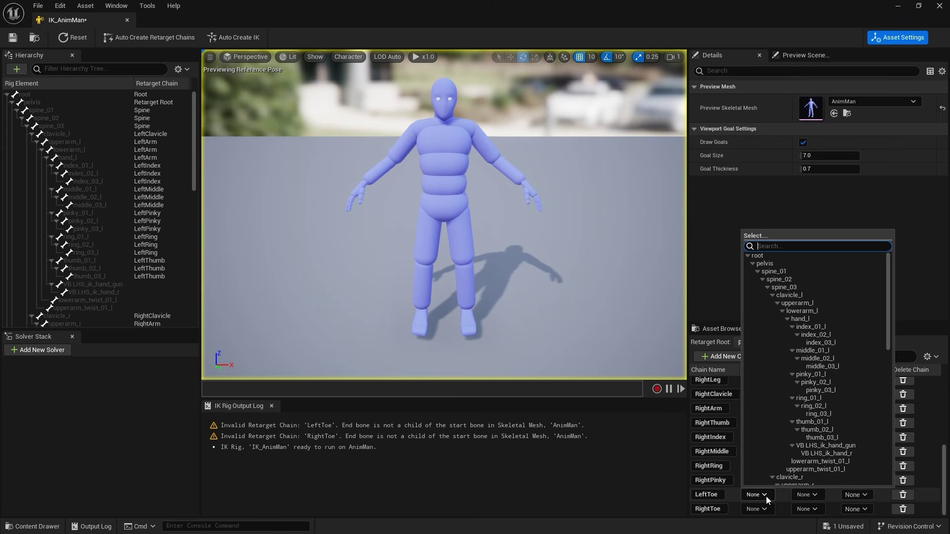
{"action": "type", "text": "ball_l"}
{"action": "left_click", "coordinate": [779, 255]}
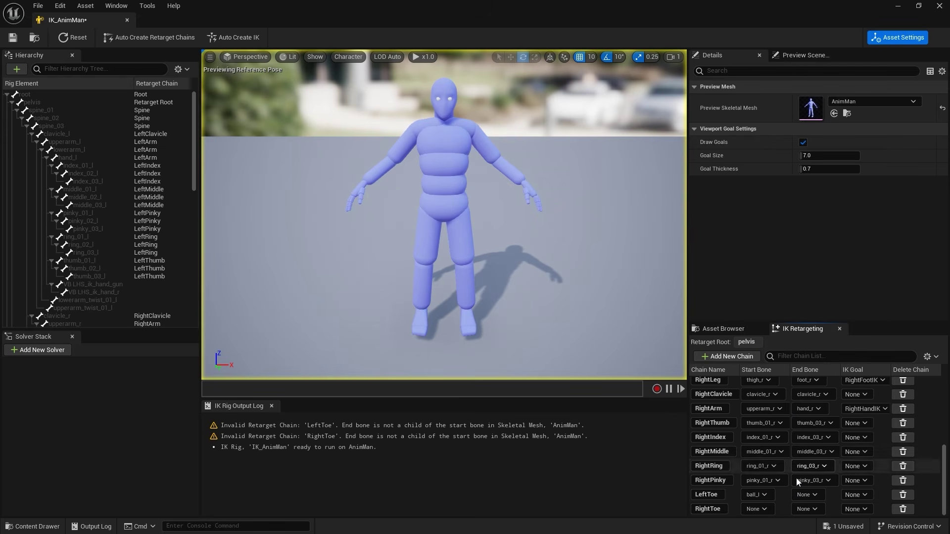
{"action": "left_click", "coordinate": [809, 494]}
{"action": "type", "text": "ball"}
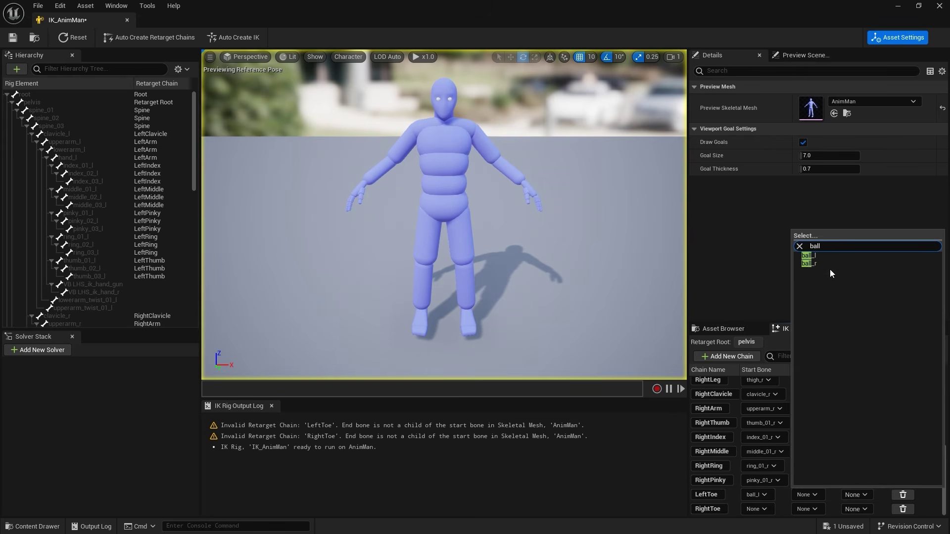
{"action": "left_click", "coordinate": [824, 257]}
Step: Set both the start and end bone of the RightToe chain to ball_r
{"action": "left_click", "coordinate": [770, 509]}
{"action": "type", "text": "ball"}
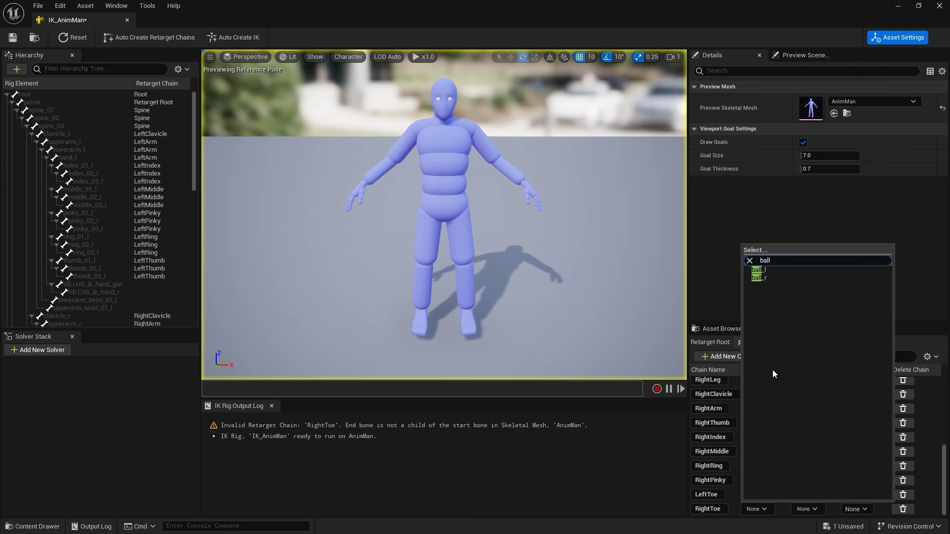
{"action": "left_click", "coordinate": [774, 278]}
{"action": "left_click", "coordinate": [808, 510]}
{"action": "type", "text": "ball"}
{"action": "left_click", "coordinate": [830, 279]}
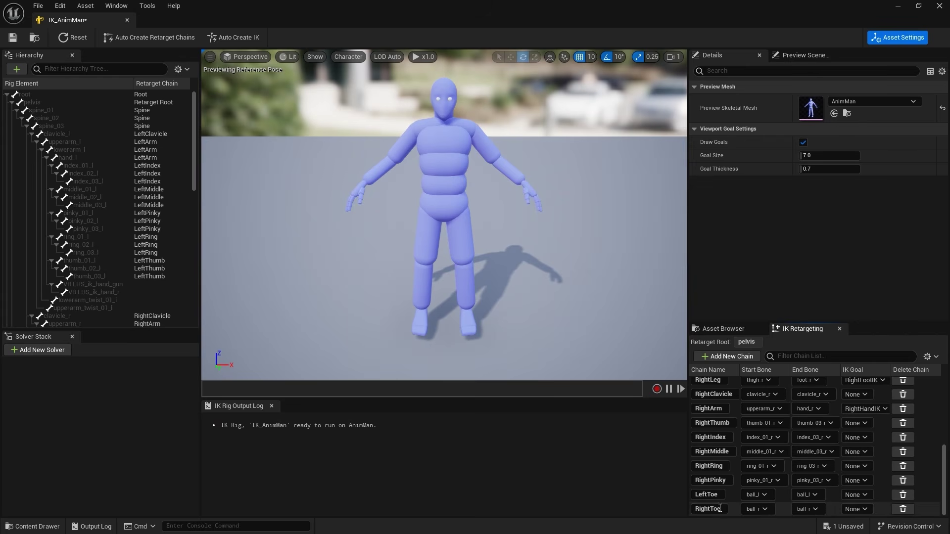
Step: Automatically create the rig's IK setup and reattach the RightFootIK goal to the foot_r bone
{"action": "scroll", "coordinate": [818, 507], "scroll_direction": "up", "scroll_amount": 10}
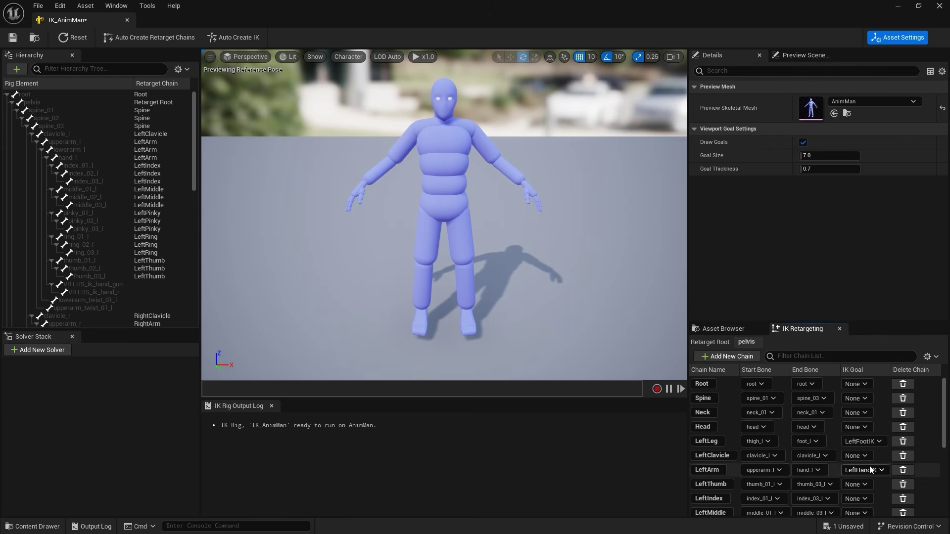
{"action": "left_click", "coordinate": [251, 43]}
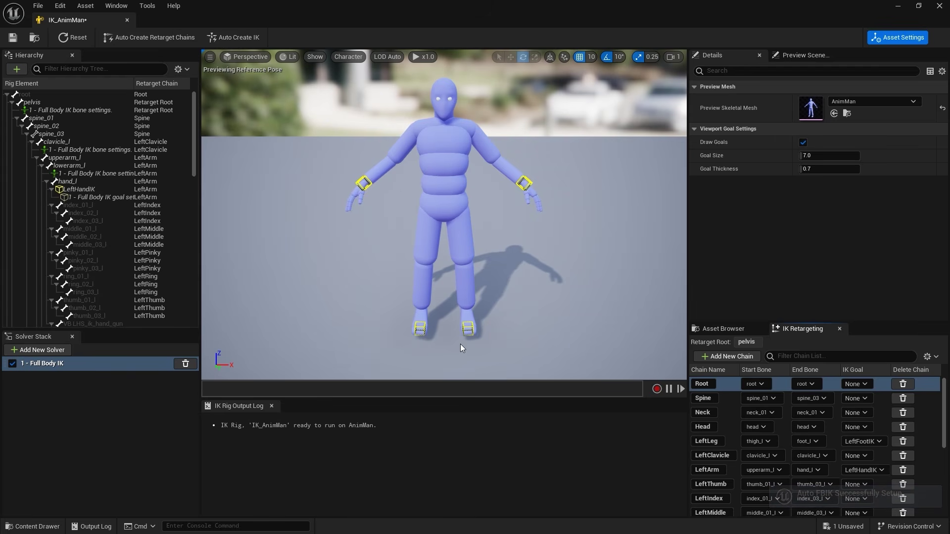
{"action": "left_click", "coordinate": [425, 325]}
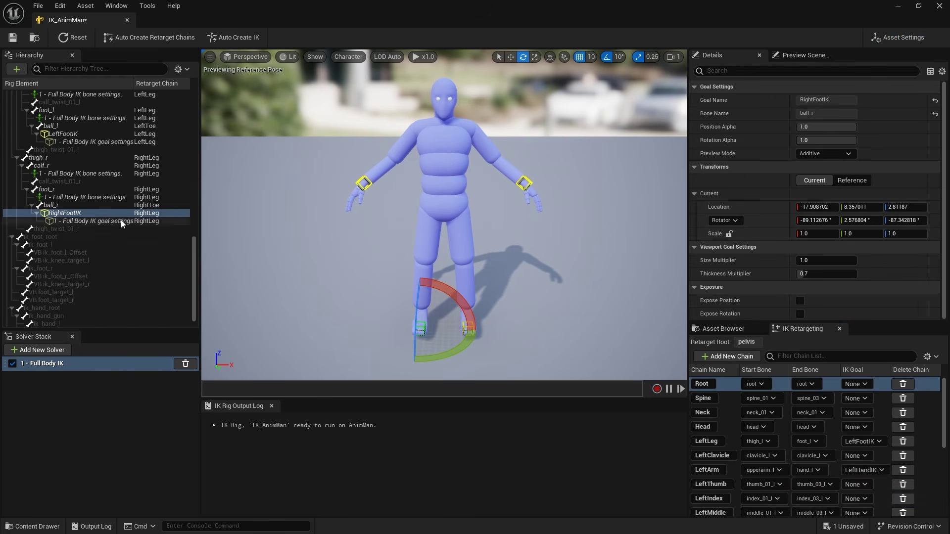
{"action": "left_click", "coordinate": [45, 213]}
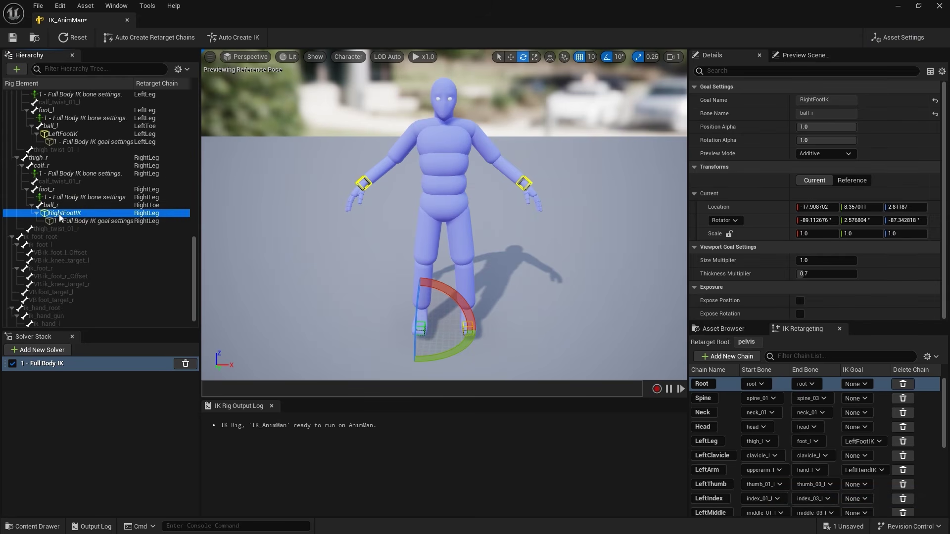
{"action": "left_click_drag", "start_coordinate": [68, 219], "coordinate": [84, 193]}
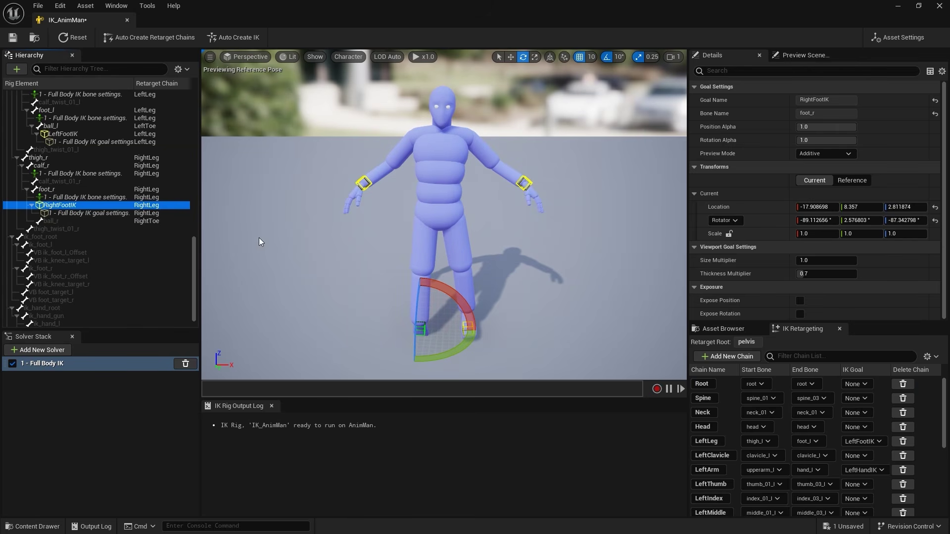
Step: Reattach the LeftFootIK goal to the foot_l bone, then reset the rig and save it
{"action": "left_click", "coordinate": [483, 317]}
{"action": "left_click", "coordinate": [420, 329]}
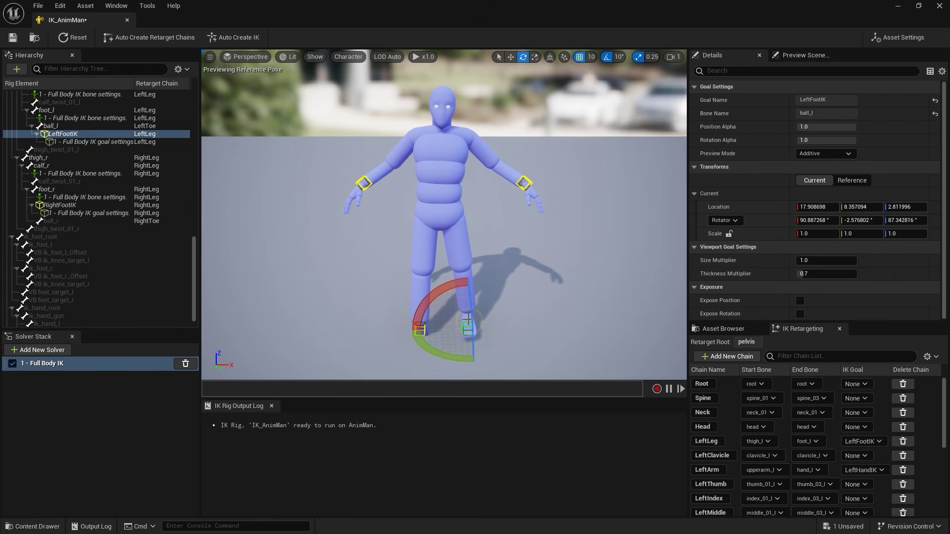
{"action": "left_click_drag", "start_coordinate": [57, 134], "coordinate": [64, 117]}
{"action": "left_click", "coordinate": [78, 39]}
{"action": "left_click_drag", "start_coordinate": [475, 143], "coordinate": [539, 142]}
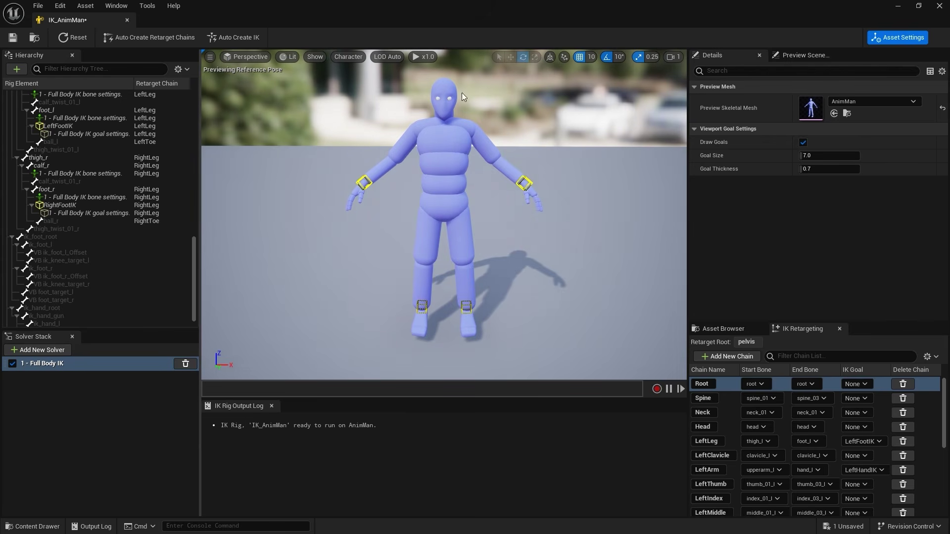
{"action": "left_click", "coordinate": [12, 38]}
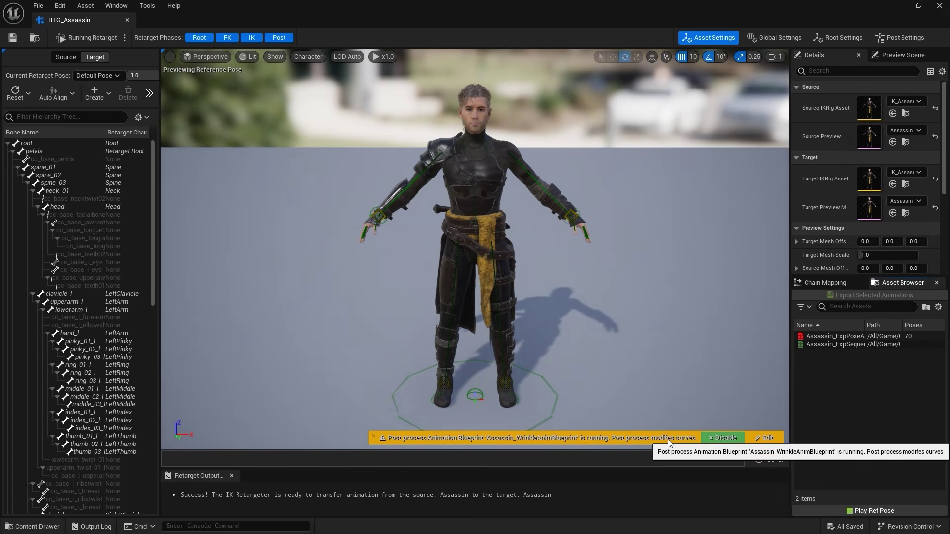
Step: Set the RTG_Assassin source IK Rig to IK_AnimMan and offset the target mesh by 142.7 along X
{"action": "left_click", "coordinate": [904, 102]}
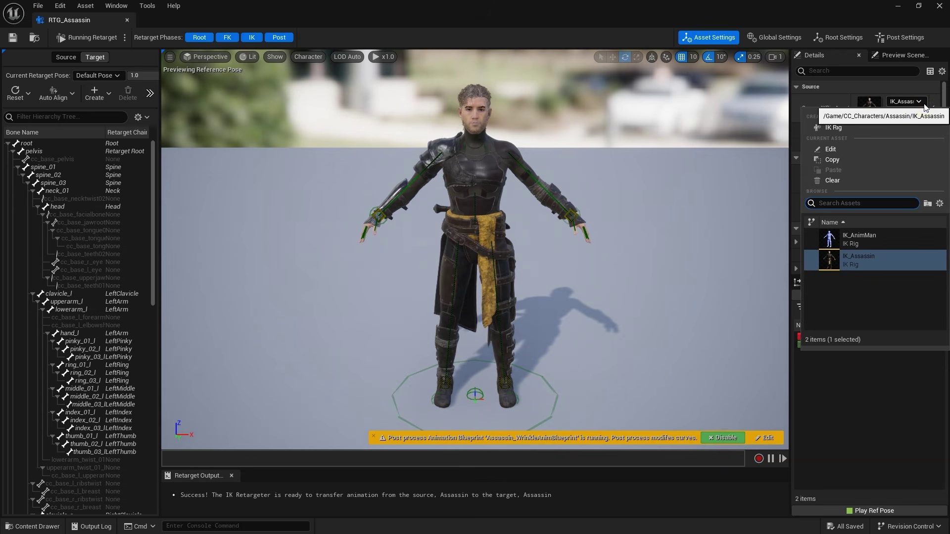
{"action": "key", "text": "Escape"}
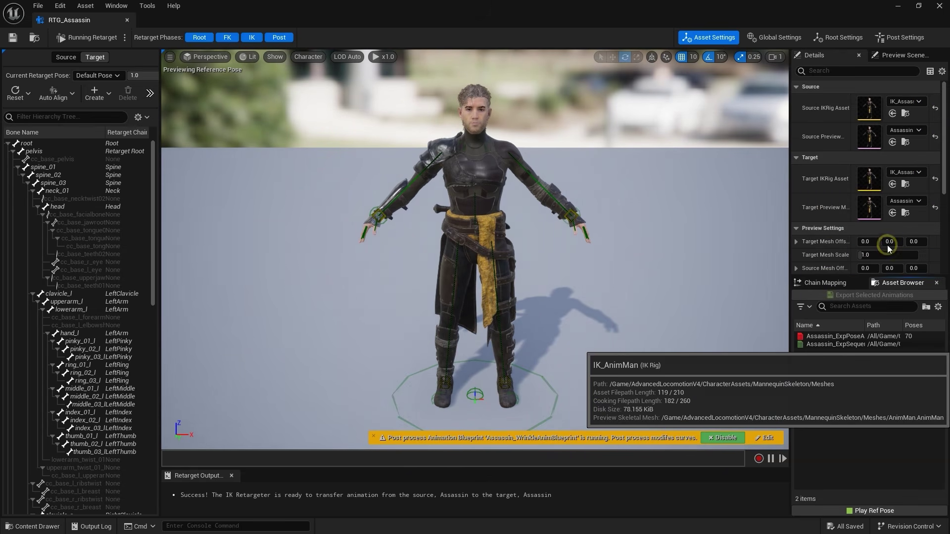
{"action": "left_click", "coordinate": [886, 245]}
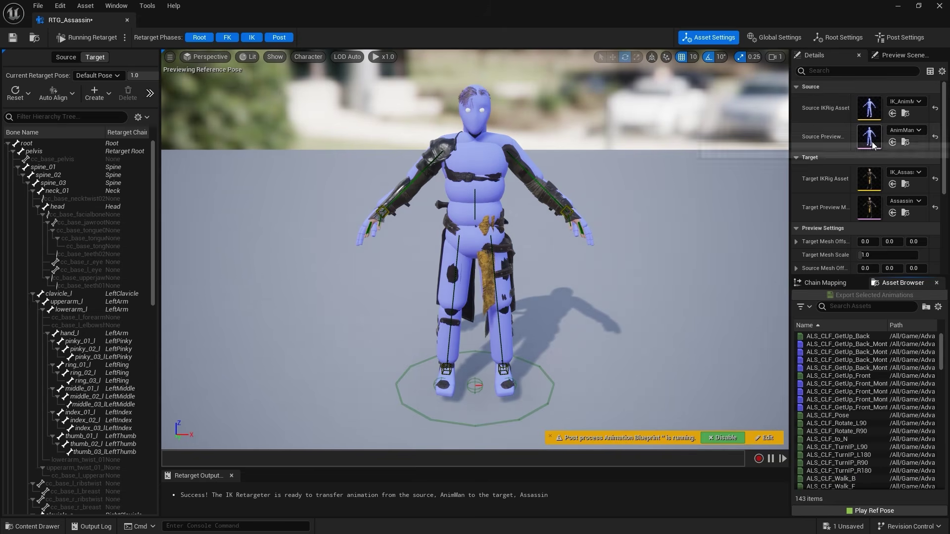
{"action": "left_click_drag", "start_coordinate": [865, 241], "coordinate": [909, 241]}
{"action": "right_click_drag", "start_coordinate": [553, 207], "coordinate": [553, 206]}
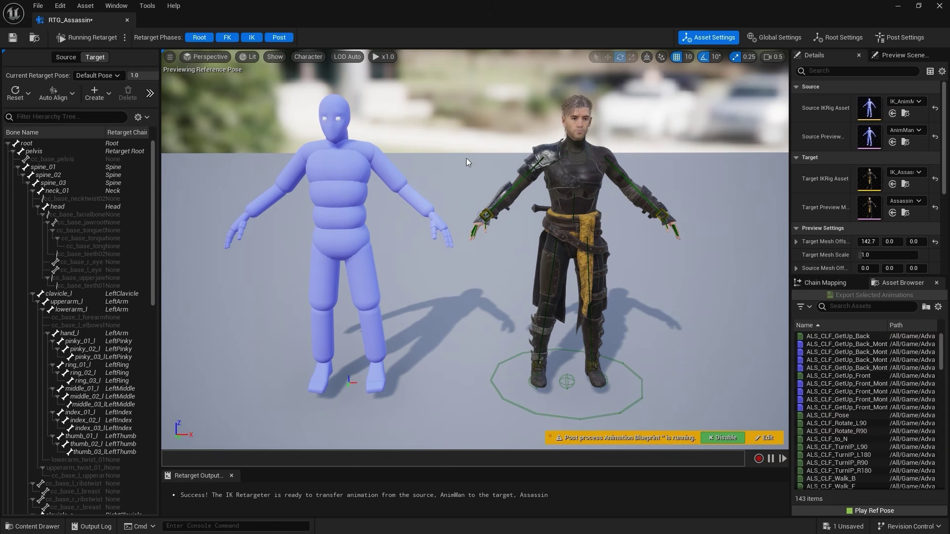
Step: Display the entire bone hierarchy on the source and target characters
{"action": "left_click", "coordinate": [318, 59]}
{"action": "mouse_move", "coordinate": [322, 106]}
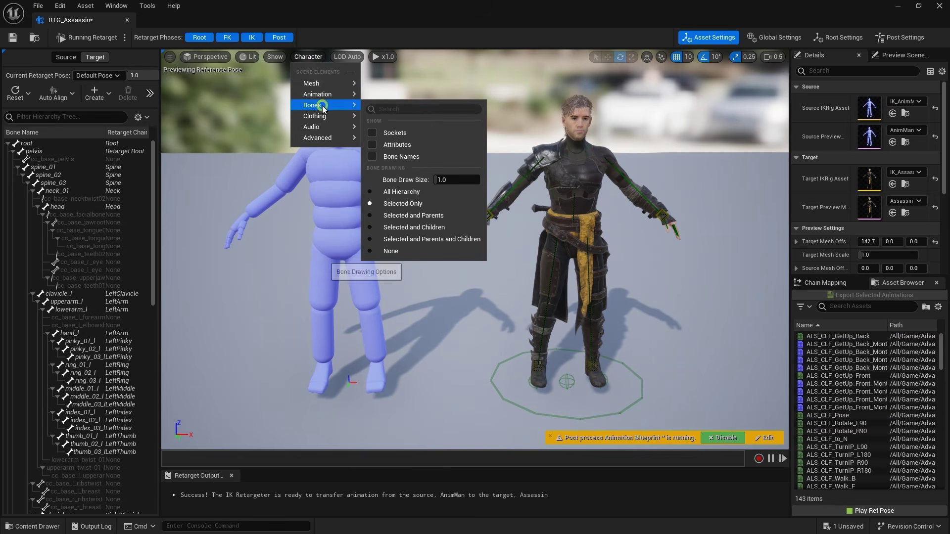
{"action": "left_click", "coordinate": [424, 193]}
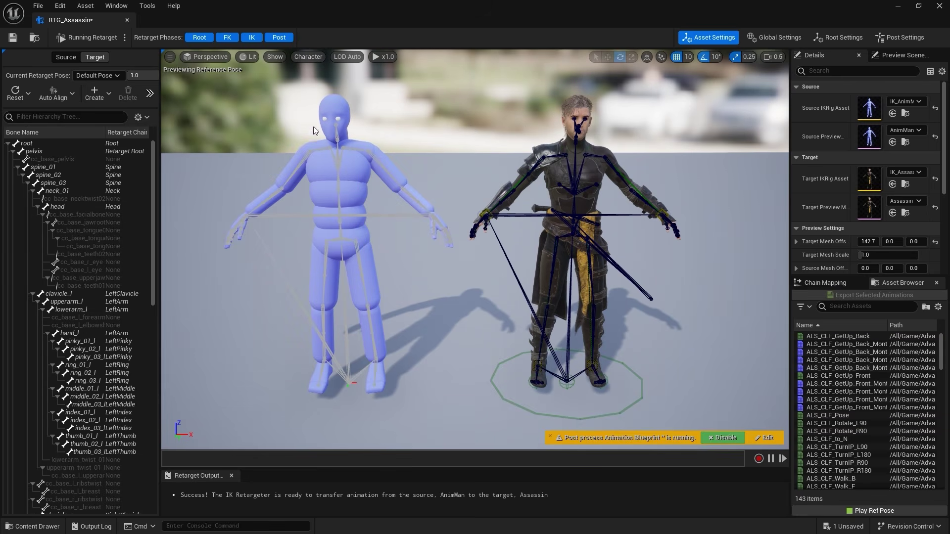
Step: Compare the spine_01, spine_02 and spine_03 bones of the source skeleton with those of the target skeleton
{"action": "left_click", "coordinate": [53, 94]}
{"action": "left_click", "coordinate": [66, 57]}
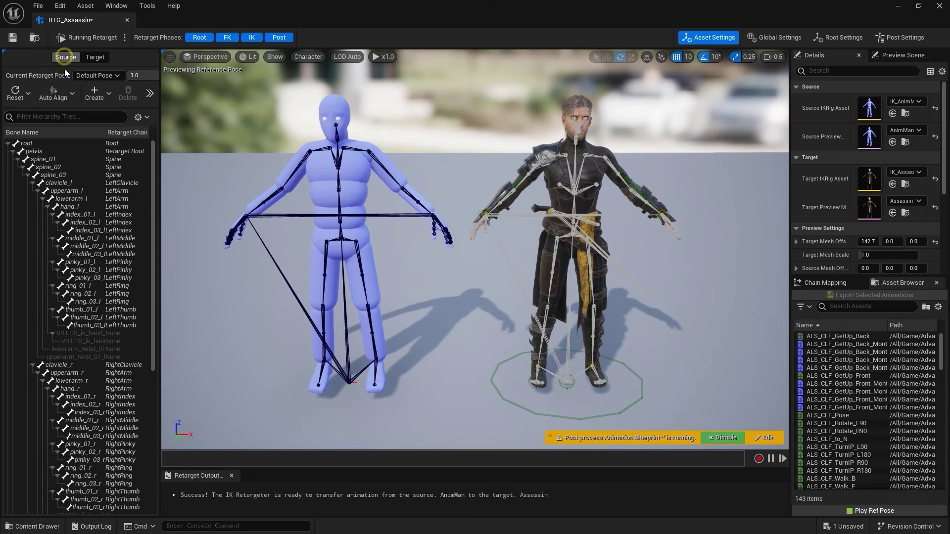
{"action": "left_click", "coordinate": [69, 161]}
{"action": "left_click", "coordinate": [72, 168]}
{"action": "left_click", "coordinate": [74, 176]}
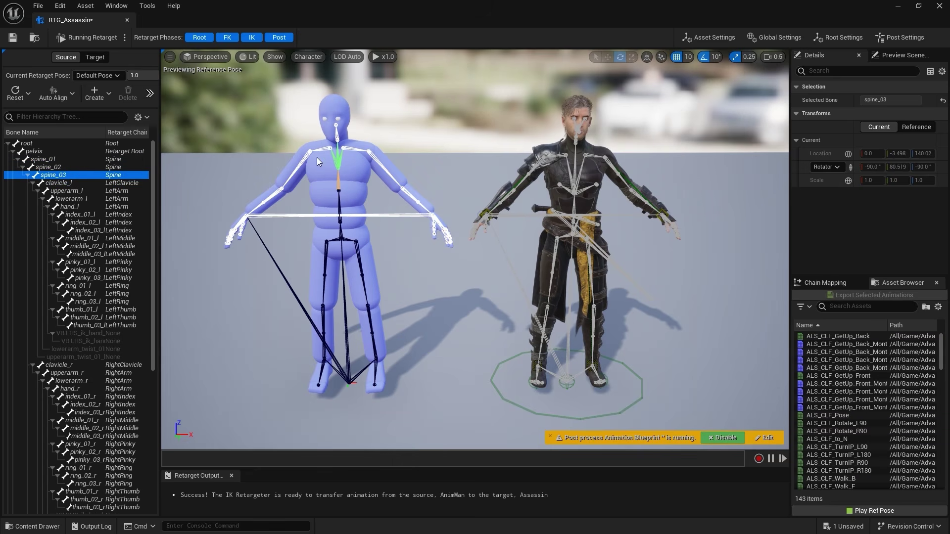
{"action": "left_click", "coordinate": [95, 57]}
{"action": "left_click", "coordinate": [74, 166]}
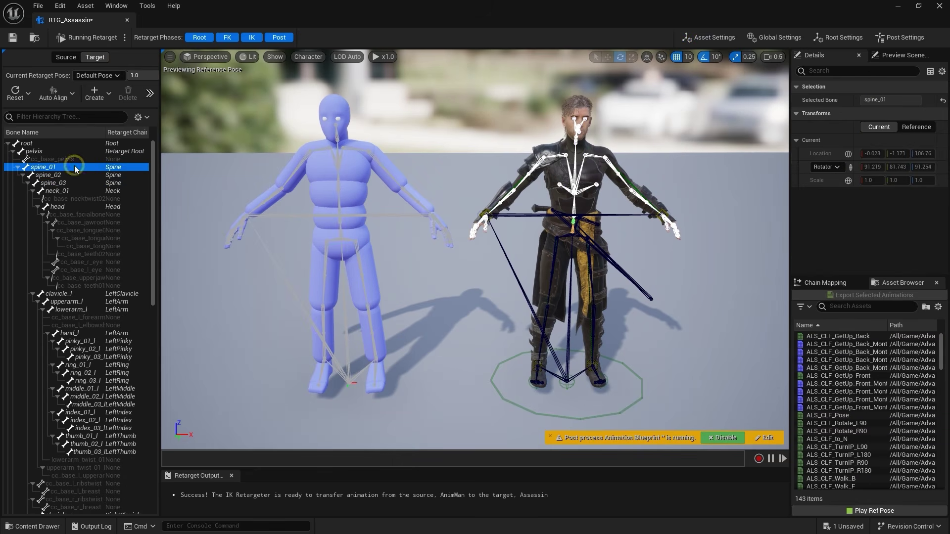
{"action": "left_click", "coordinate": [74, 175]}
{"action": "left_click", "coordinate": [74, 183]}
{"action": "left_click", "coordinate": [66, 57]}
Step: Preview an ALS_CLF_GetUp_Back montage on the source and target characters
{"action": "right_click_drag", "start_coordinate": [346, 223], "coordinate": [521, 177]}
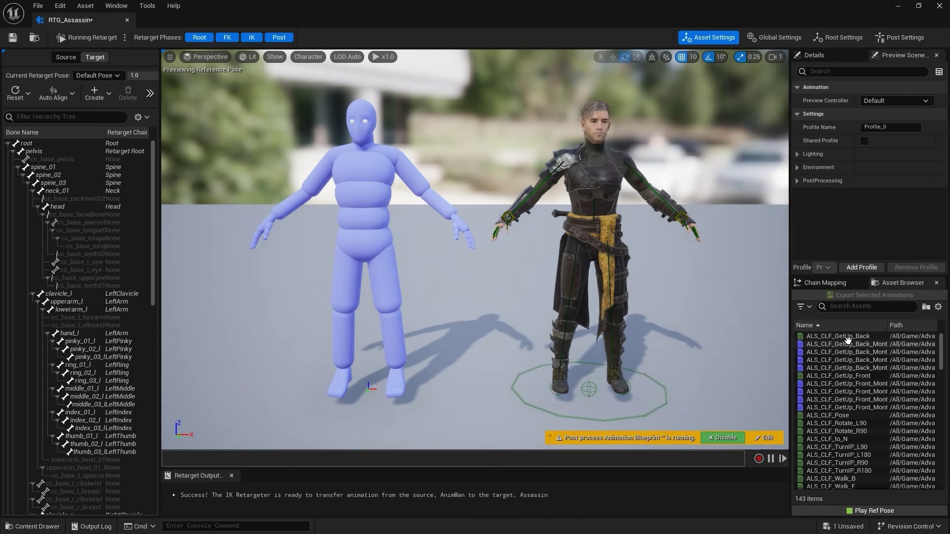
{"action": "left_click", "coordinate": [861, 344]}
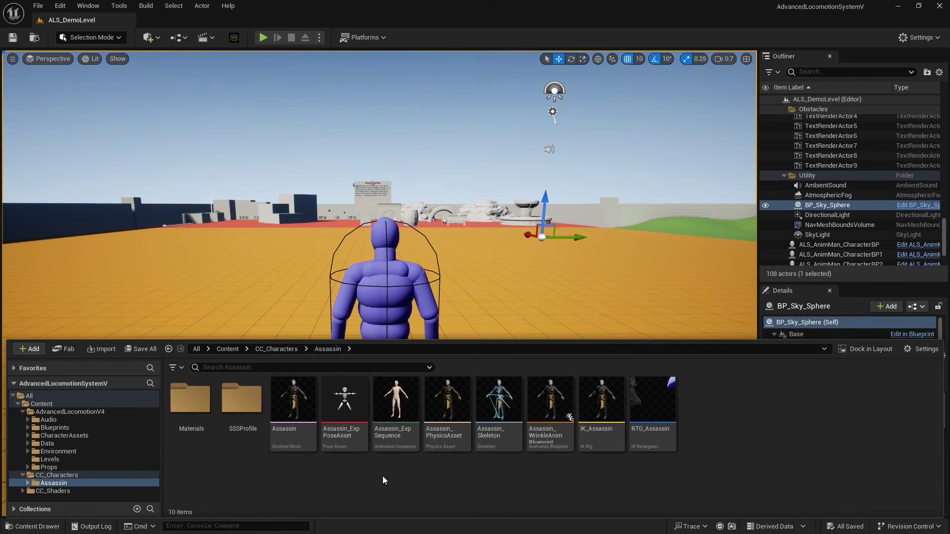
Step: Create an Animation Blueprint from the Assassin skeletal mesh and name it ABP_Assassin
{"action": "left_click", "coordinate": [303, 438]}
{"action": "right_click", "coordinate": [307, 440]}
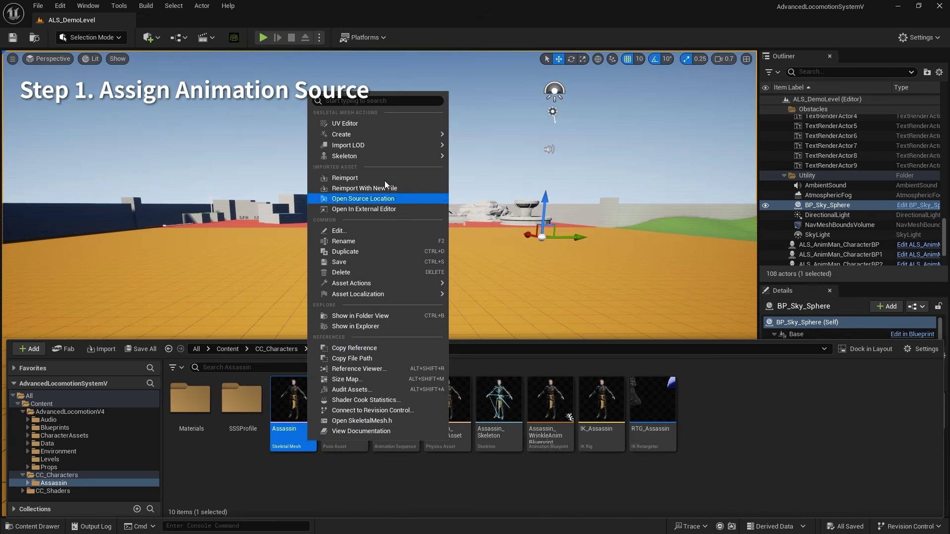
{"action": "mouse_move", "coordinate": [388, 136]}
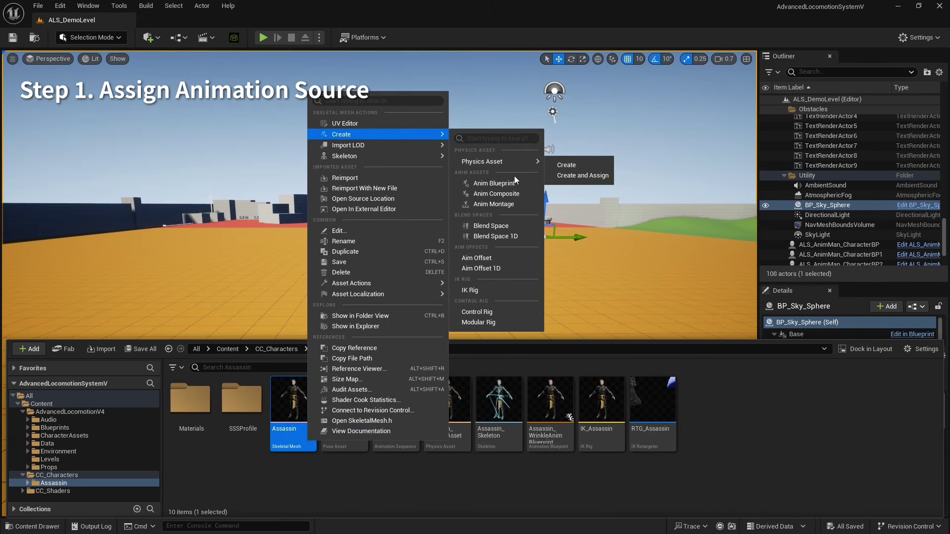
{"action": "left_click", "coordinate": [494, 183]}
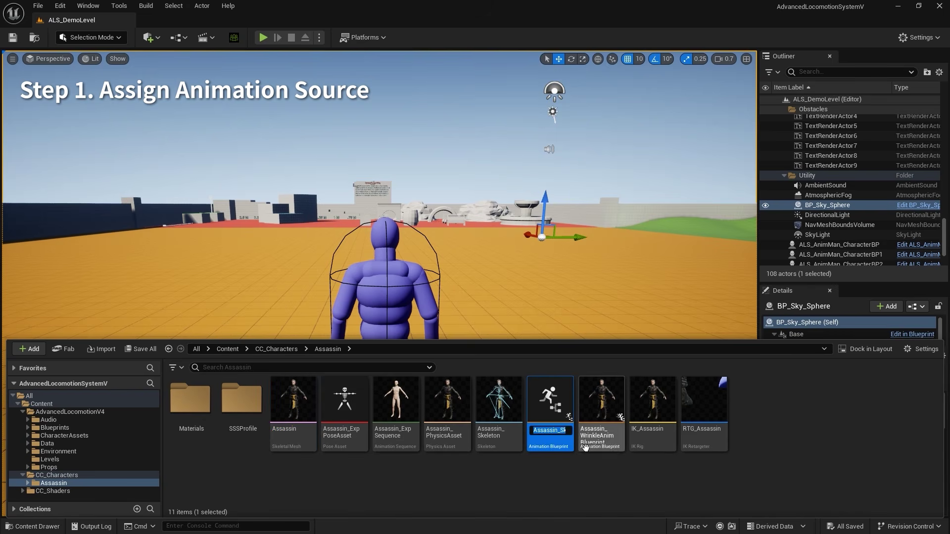
{"action": "key", "text": "Home"}
{"action": "type", "text": "ABP"}
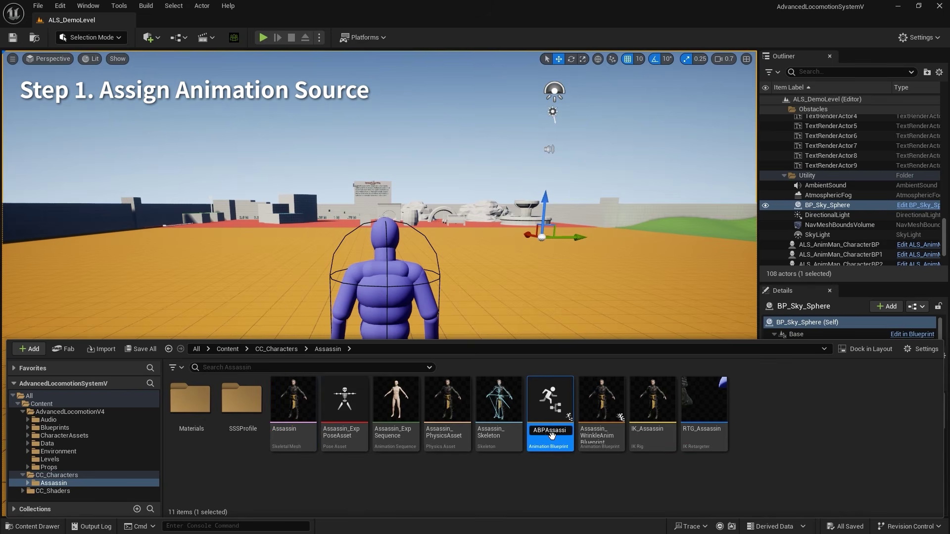
{"action": "key", "text": "Return"}
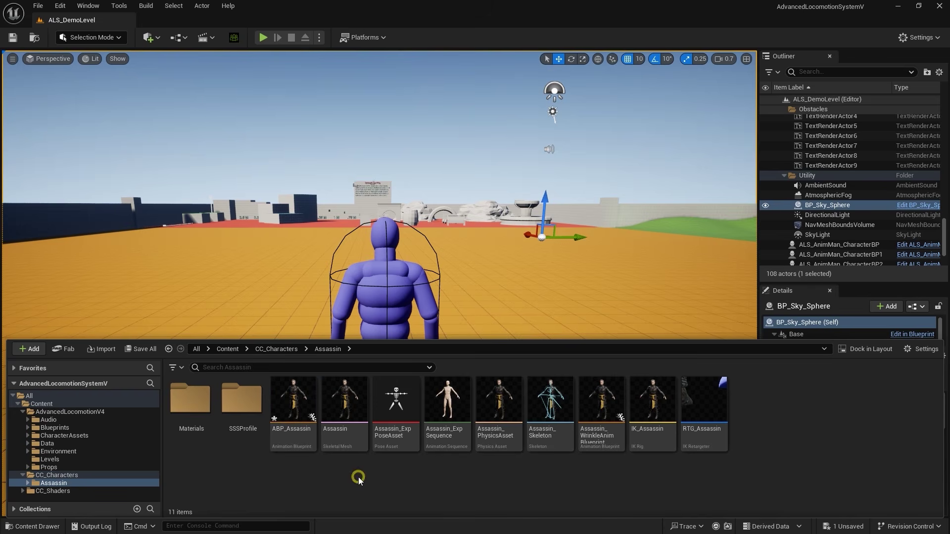
Step: Open ABP_Assassin and add a Retarget Pose From Mesh node feeding the Output Pose result in the AnimGraph
{"action": "double_click", "coordinate": [310, 445]}
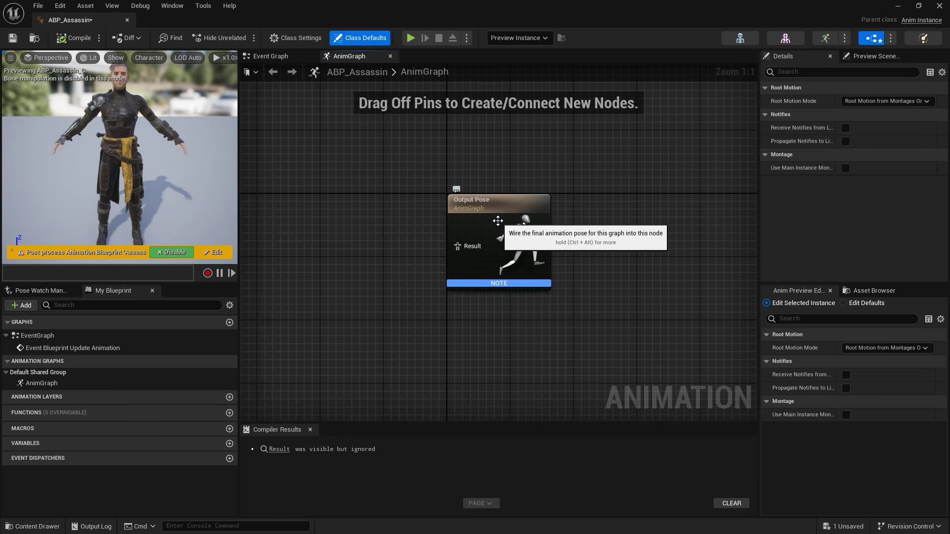
{"action": "left_click_drag", "start_coordinate": [456, 248], "coordinate": [394, 247]}
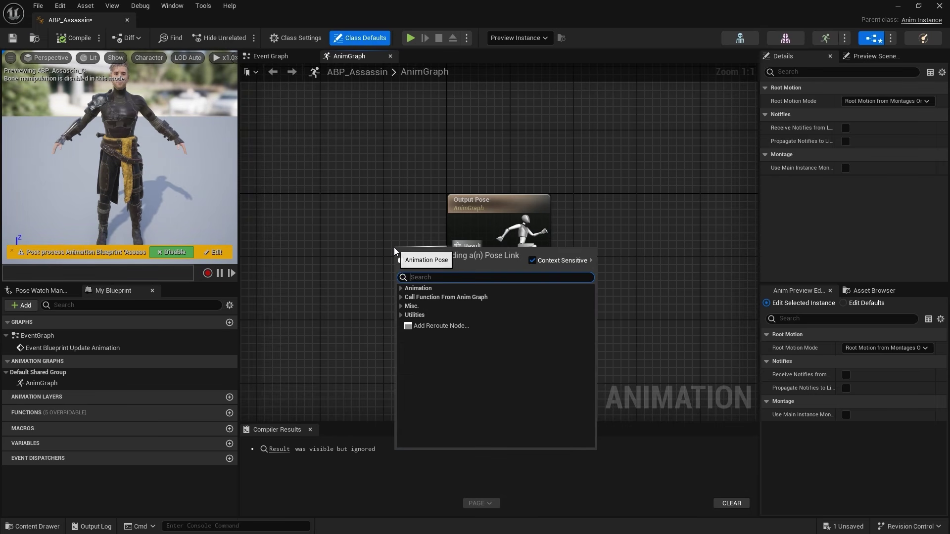
{"action": "type", "text": "RETAR"}
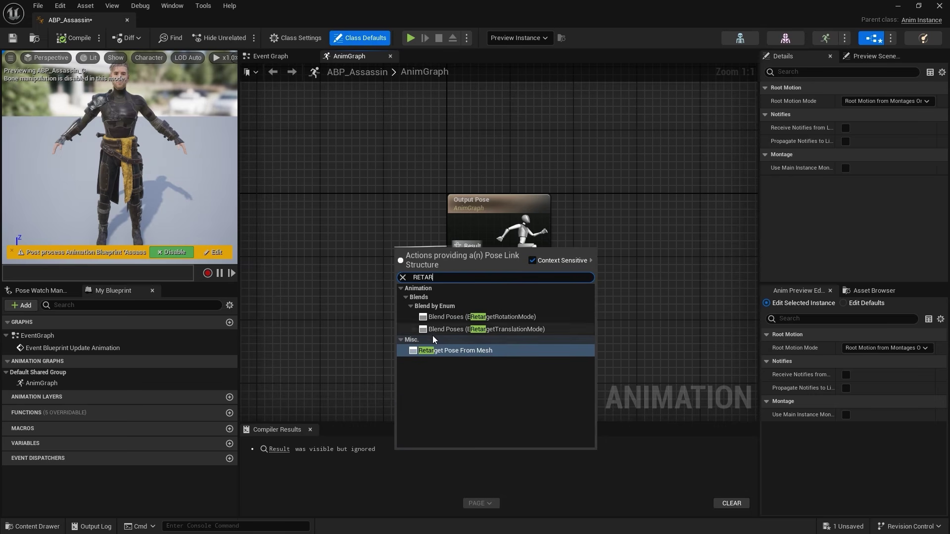
{"action": "left_click", "coordinate": [502, 352]}
{"action": "left_click_drag", "start_coordinate": [447, 246], "coordinate": [352, 231]}
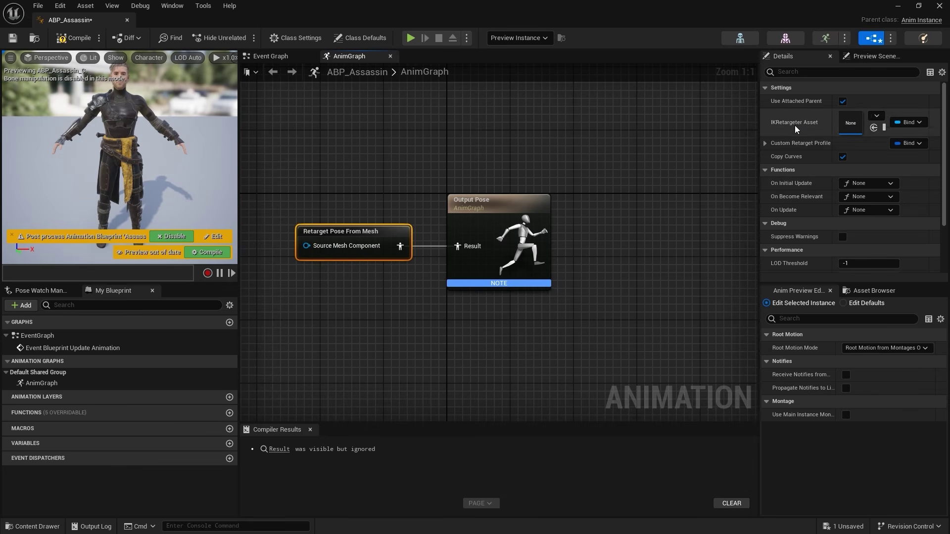
Step: Assign RTG_Assassin as the IKRetargeter Asset of the Retarget Pose From Mesh node and compile the blueprint
{"action": "left_click", "coordinate": [878, 115]}
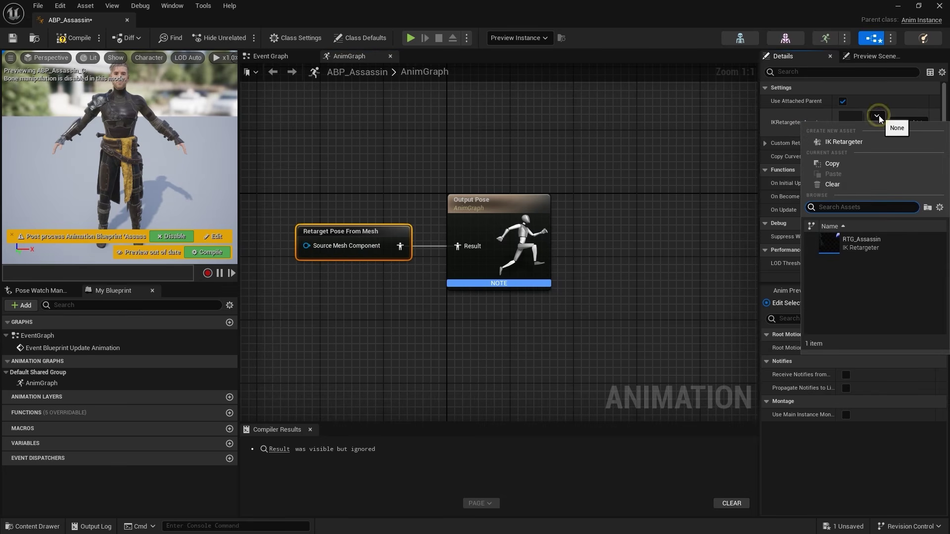
{"action": "left_click", "coordinate": [892, 245]}
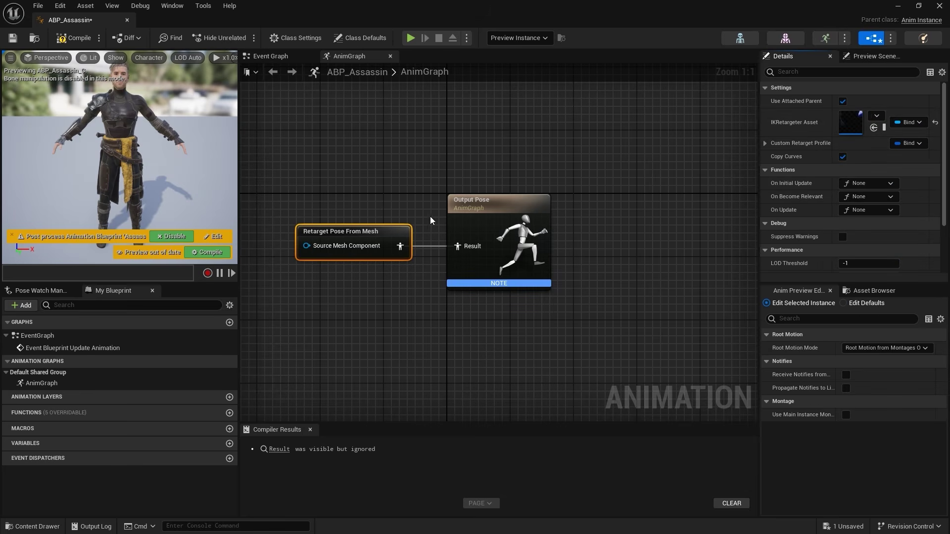
{"action": "left_click", "coordinate": [78, 40]}
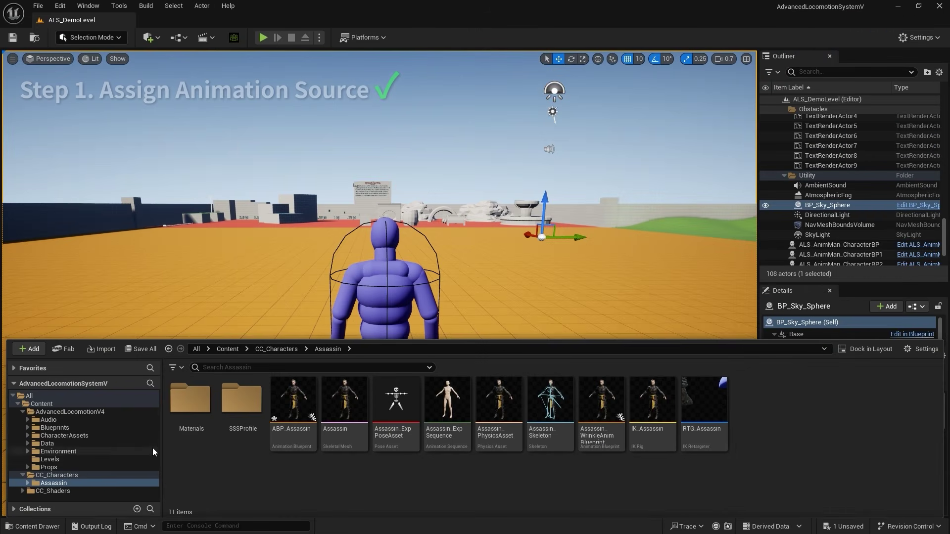
Step: Open ALS_AnimMan_CharacterBP from the AdvancedLocomotionV4 Blueprints/CharacterLogic folder
{"action": "left_click", "coordinate": [72, 412]}
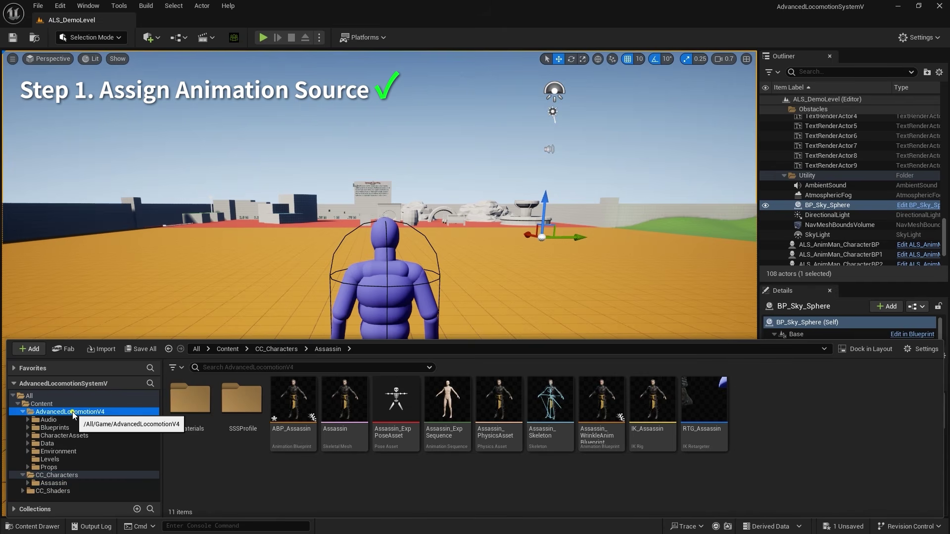
{"action": "left_click", "coordinate": [248, 439]}
{"action": "double_click", "coordinate": [248, 439]}
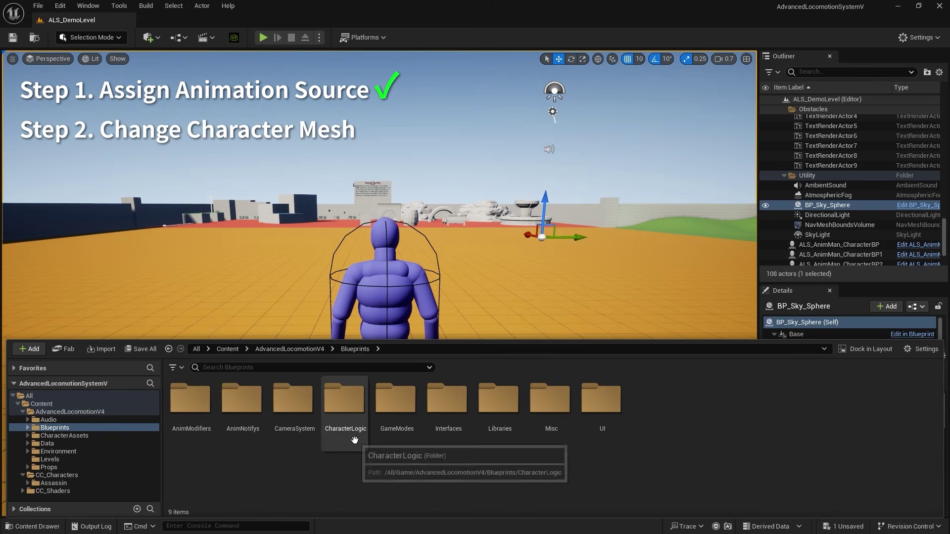
{"action": "double_click", "coordinate": [352, 433]}
{"action": "left_click", "coordinate": [257, 444]}
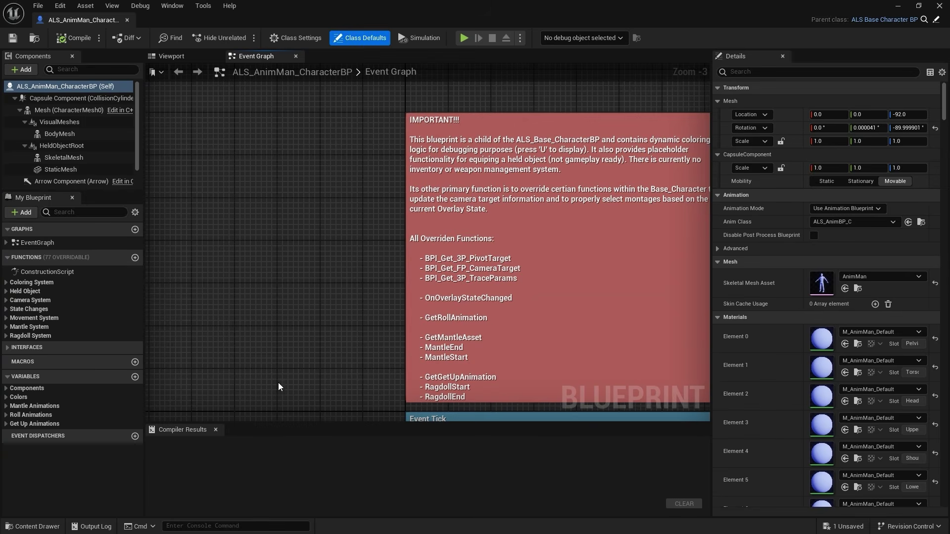
Step: Add a Skeletal Mesh component under Mesh (CharacterMesh0) in the character blueprint and name it Assassin
{"action": "left_click", "coordinate": [186, 59]}
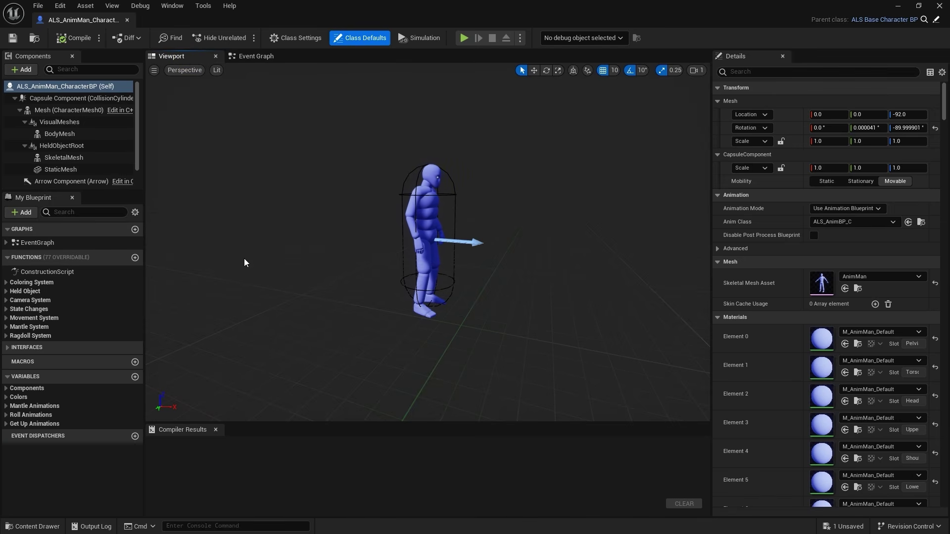
{"action": "left_click", "coordinate": [88, 110]}
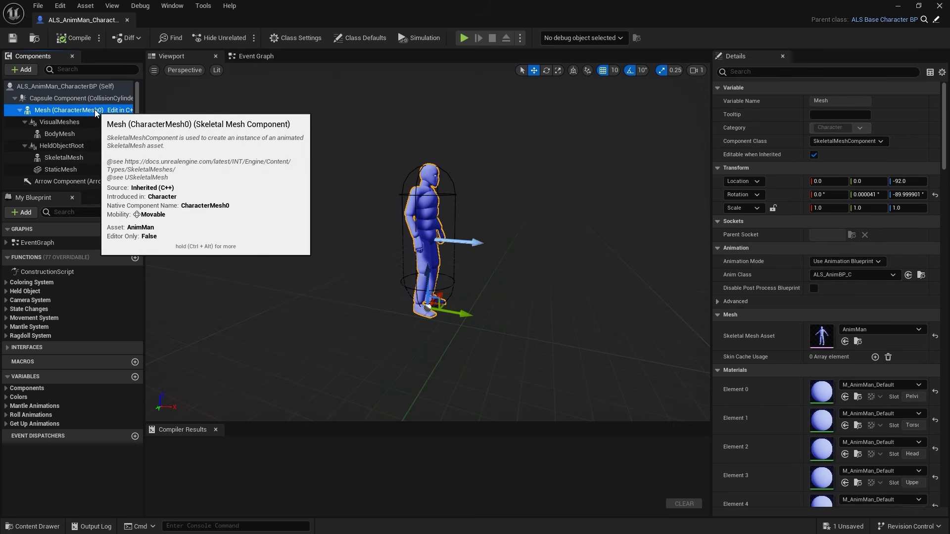
{"action": "left_click", "coordinate": [25, 70]}
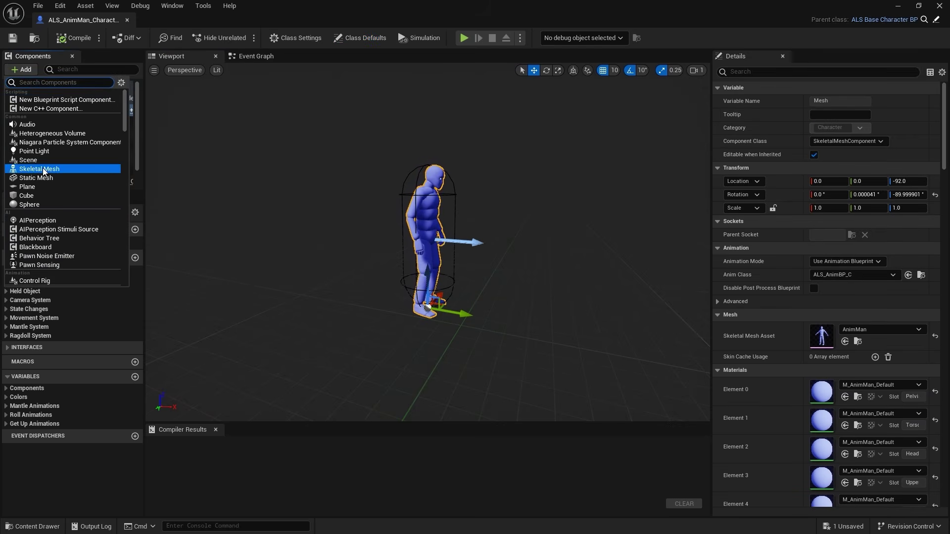
{"action": "left_click", "coordinate": [62, 171]}
{"action": "type", "text": "Assassin"}
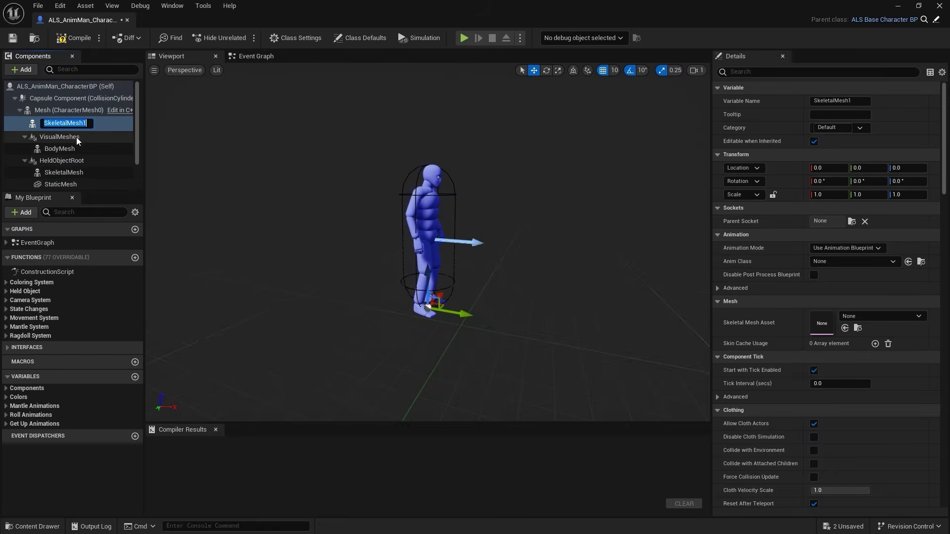
{"action": "key", "text": "Return"}
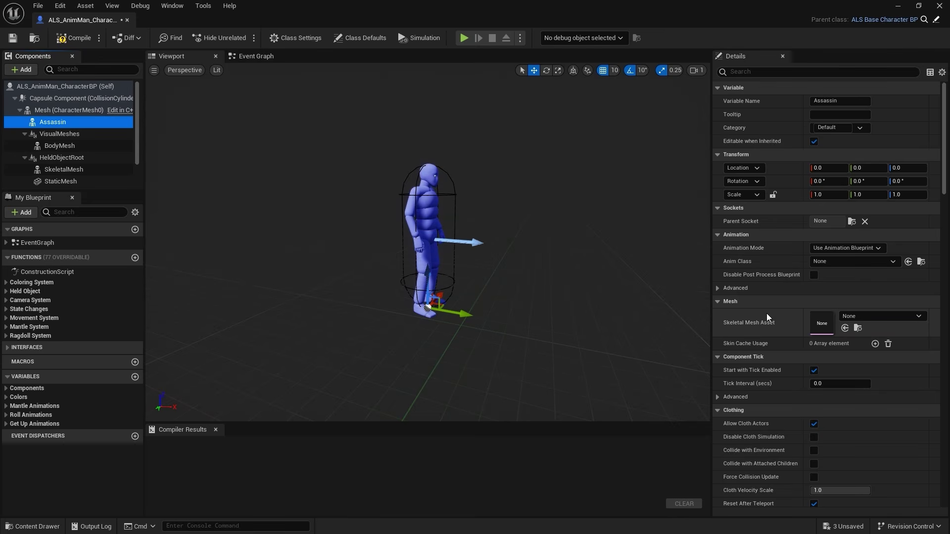
Step: Assign the Assassin skeletal mesh and the ABP_Assassin anim class to the Assassin component
{"action": "left_click", "coordinate": [884, 321]}
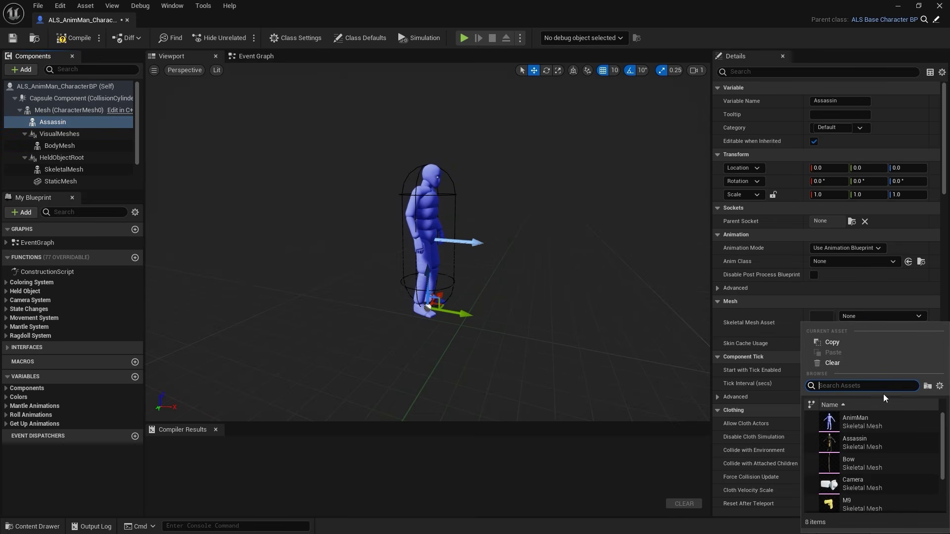
{"action": "left_click", "coordinate": [884, 445]}
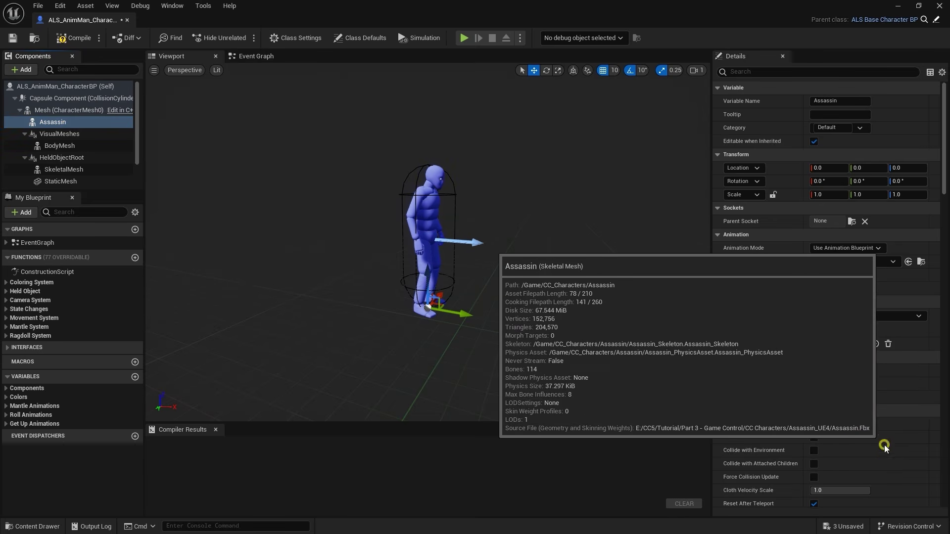
{"action": "scroll", "coordinate": [428, 237], "scroll_direction": "down", "scroll_amount": 2}
{"action": "right_click_drag", "start_coordinate": [428, 237], "coordinate": [376, 238]}
{"action": "right_click_drag", "start_coordinate": [345, 160], "coordinate": [345, 160]}
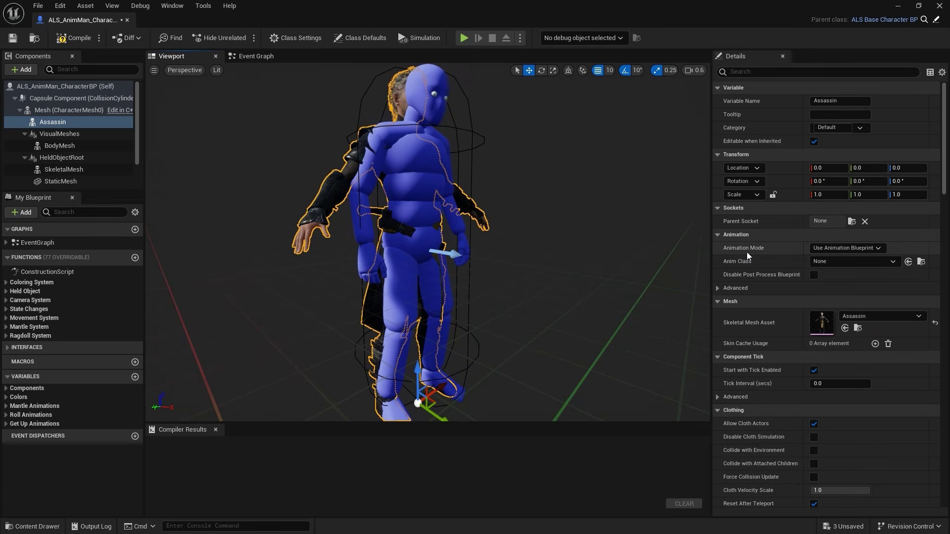
{"action": "left_click", "coordinate": [870, 263]}
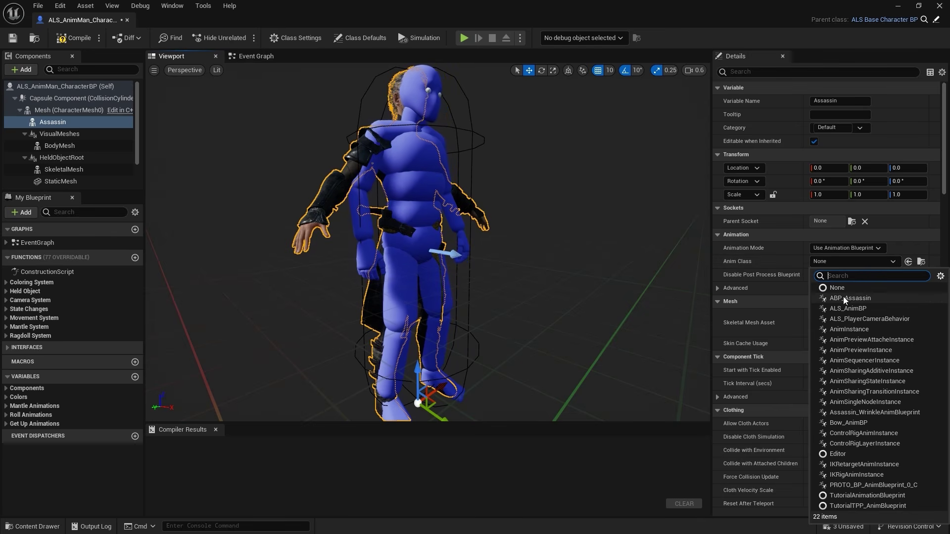
{"action": "left_click", "coordinate": [874, 299]}
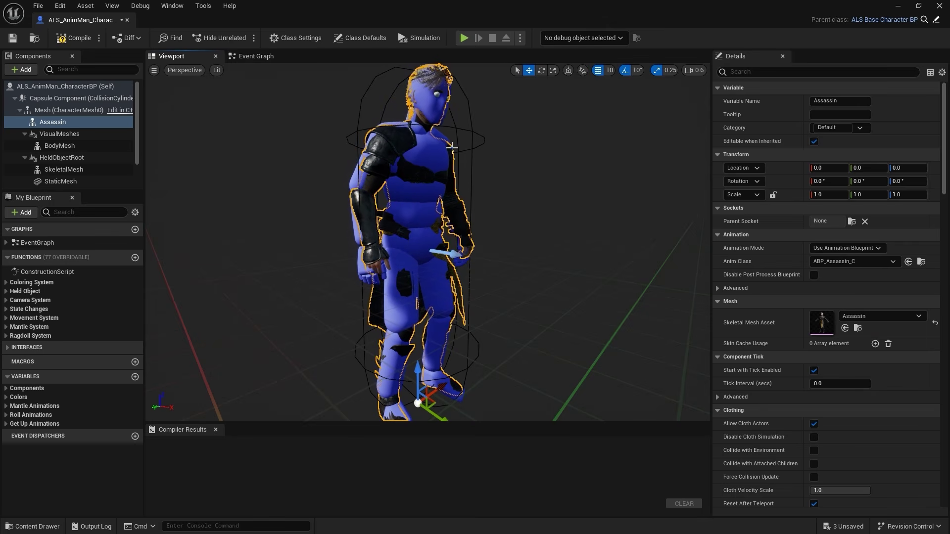
Step: Turn off Visible for the parent Mesh (CharacterMesh0) component and compile the character blueprint
{"action": "left_click", "coordinate": [69, 113]}
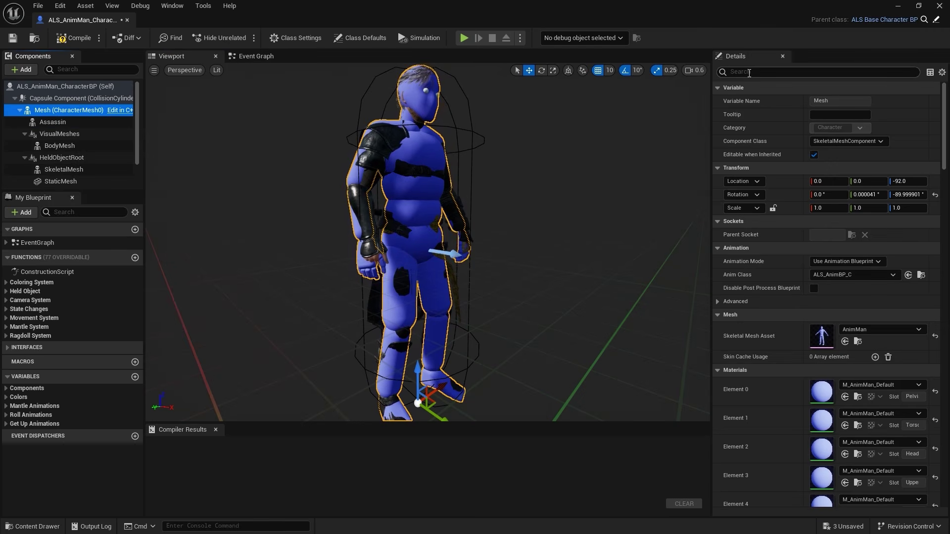
{"action": "left_click", "coordinate": [748, 73]}
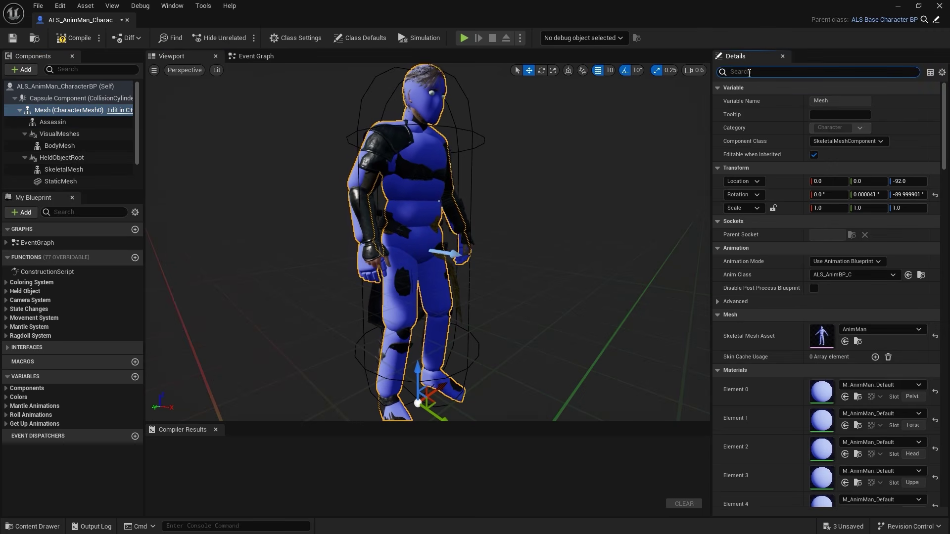
{"action": "type", "text": "Visible"}
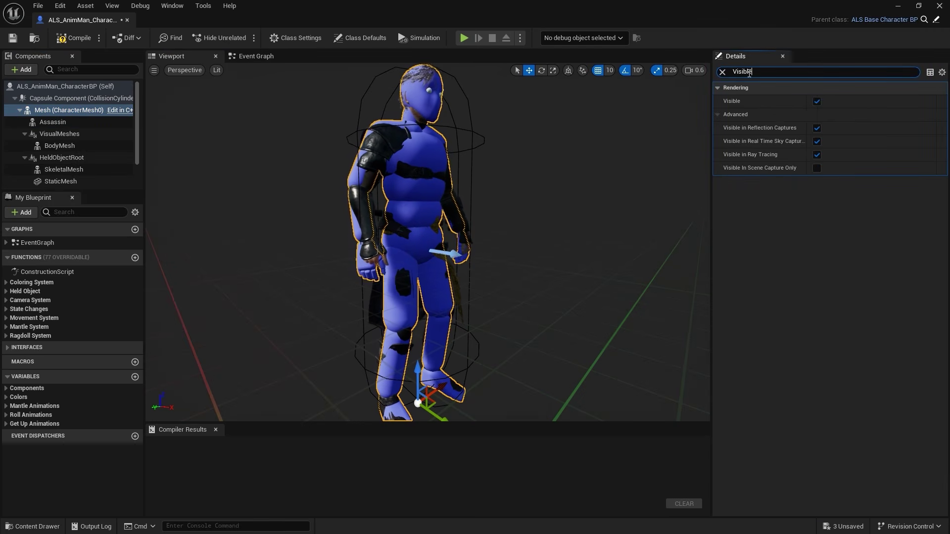
{"action": "left_click", "coordinate": [816, 104]}
{"action": "left_click", "coordinate": [723, 72]}
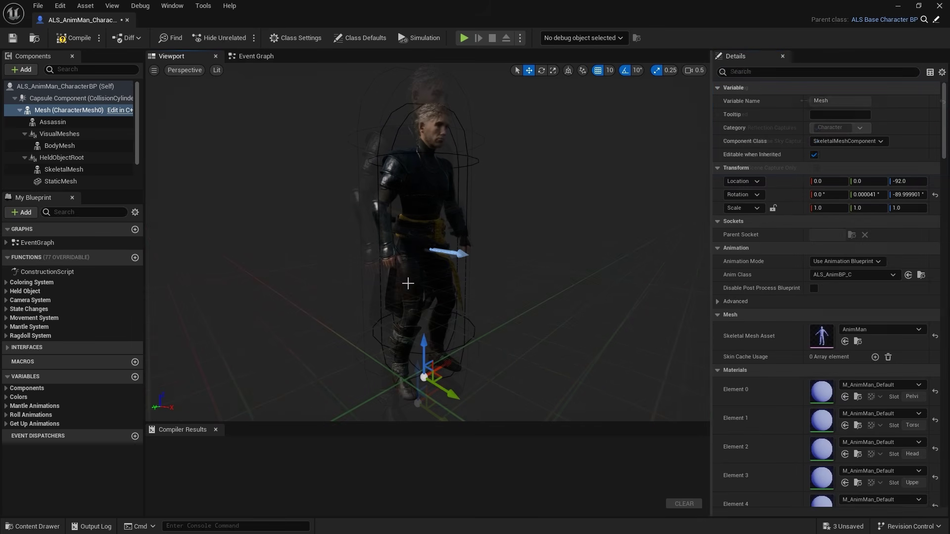
{"action": "left_click", "coordinate": [70, 40]}
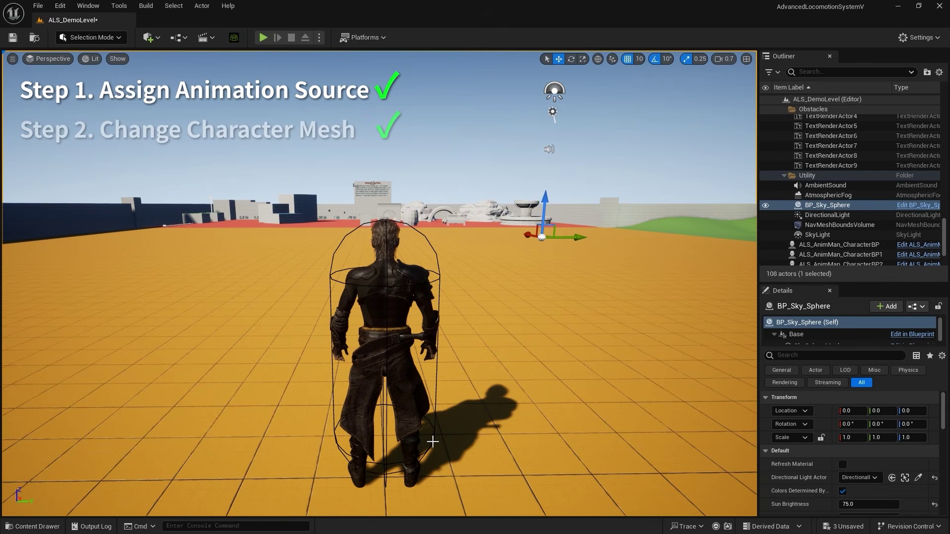
Step: Play ALS_DemoLevel and test the assassin's retargeted movement by running, rolling and switching to the Bow overlay state
{"action": "left_click", "coordinate": [261, 40]}
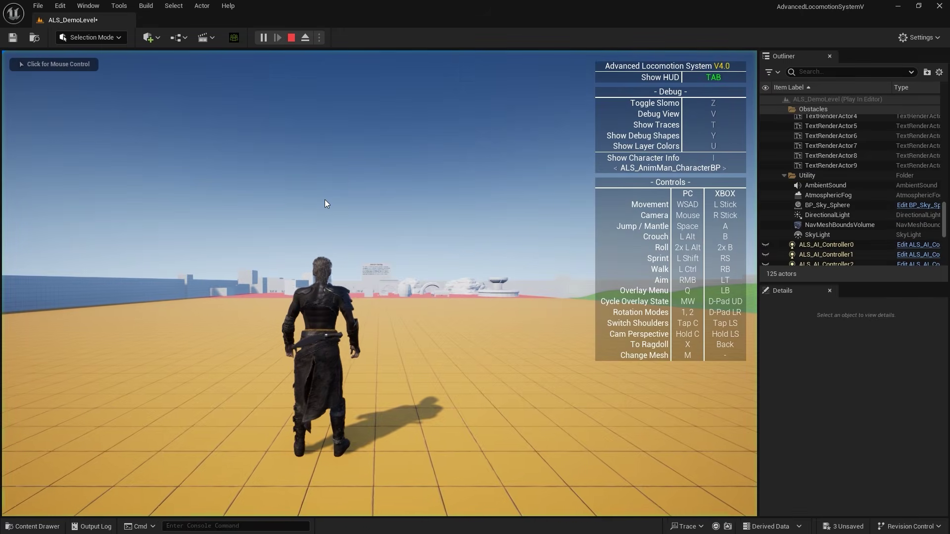
{"action": "left_click", "coordinate": [325, 203]}
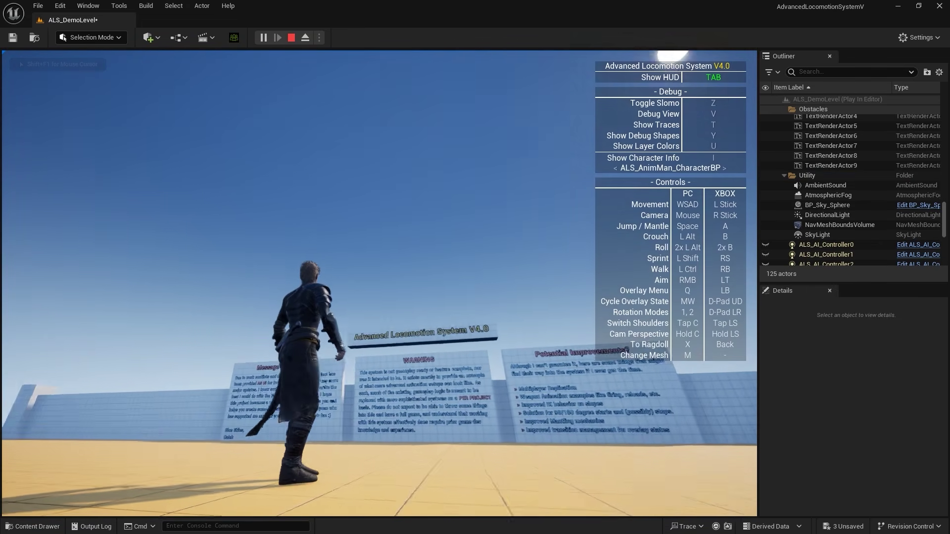
{"action": "key", "text": "w"}
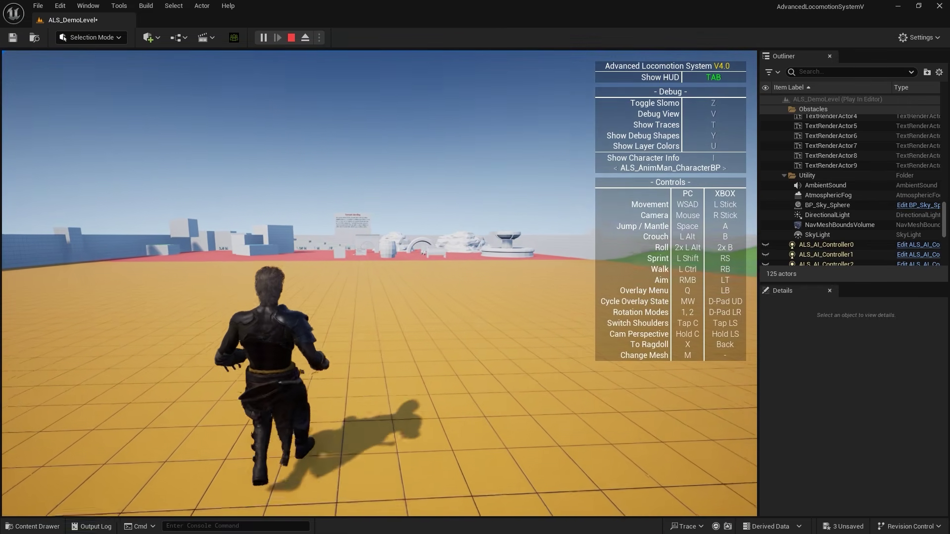
{"action": "key", "text": "alt"}
{"action": "key", "text": "alt"}
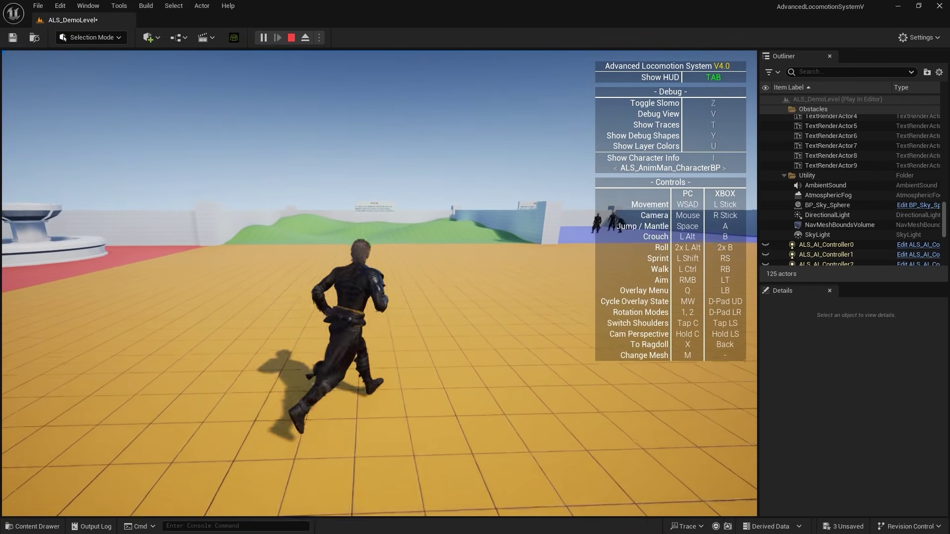
{"action": "key", "text": "alt"}
{"action": "key", "text": "alt"}
{"action": "key", "text": "w"}
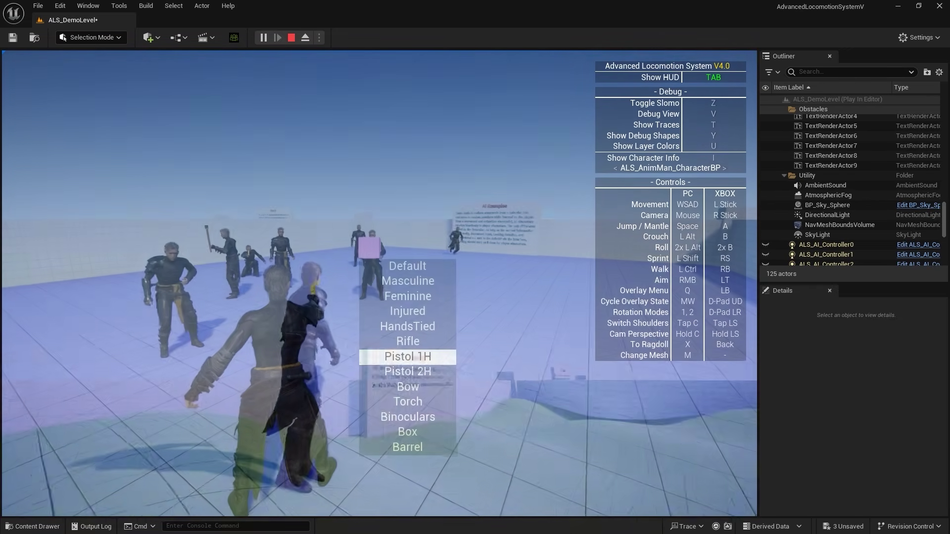
{"action": "scroll", "coordinate": [415, 356], "scroll_direction": "down", "scroll_amount": 2}
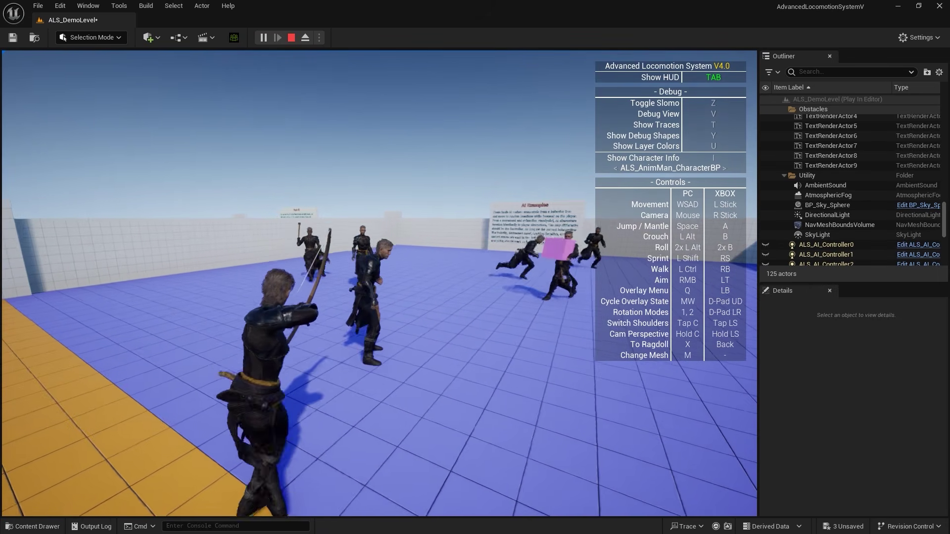
{"action": "key", "text": "a"}
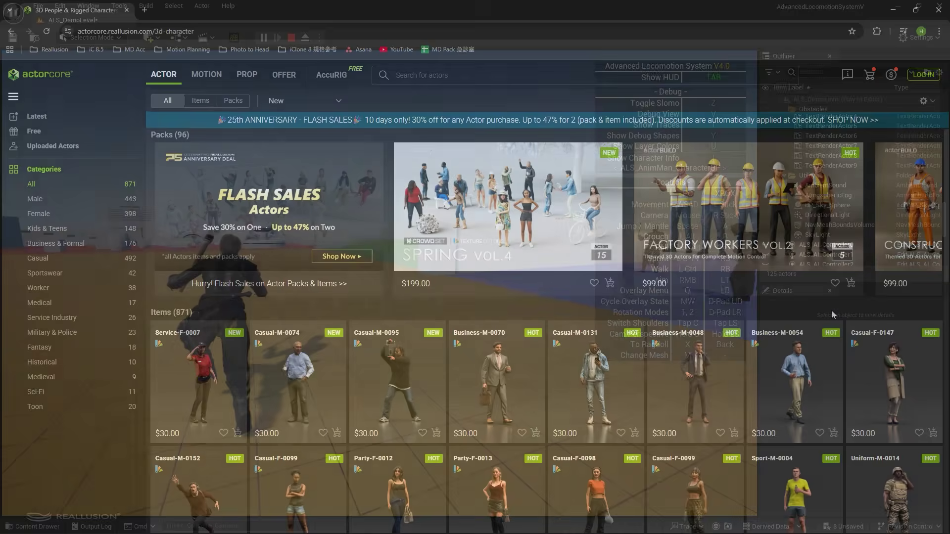
Step: Switch to the ActorCore website and browse its catalogue of 3D character items
{"action": "scroll", "coordinate": [831, 310], "scroll_direction": "down", "scroll_amount": 5}
{"action": "scroll", "coordinate": [831, 310], "scroll_direction": "down", "scroll_amount": 5}
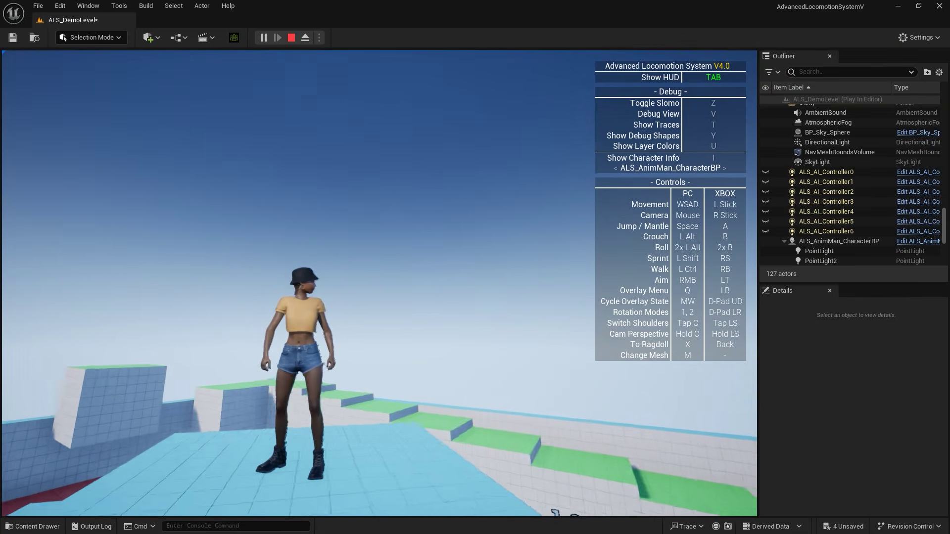
Step: Test the female character in the playing demo level by running, jumping and cycling through the overlay states
{"action": "key", "text": "w"}
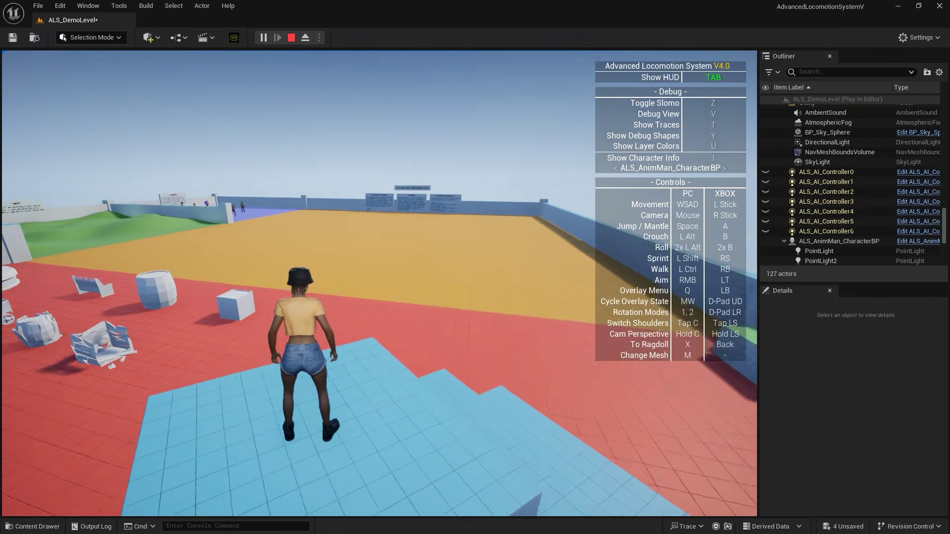
{"action": "key", "text": "space"}
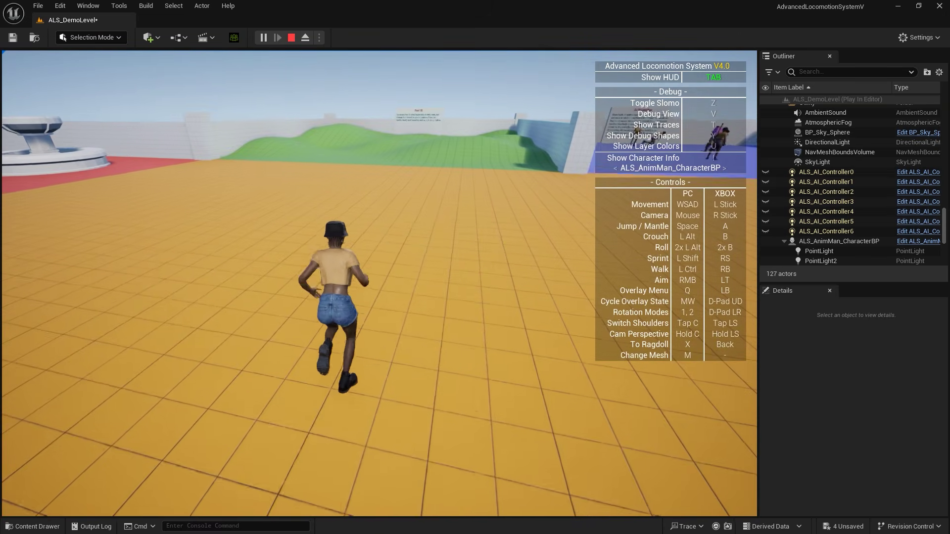
{"action": "key", "text": "q"}
{"action": "key", "text": "w"}
{"action": "scroll", "coordinate": [445, 267], "scroll_direction": "down", "scroll_amount": 1}
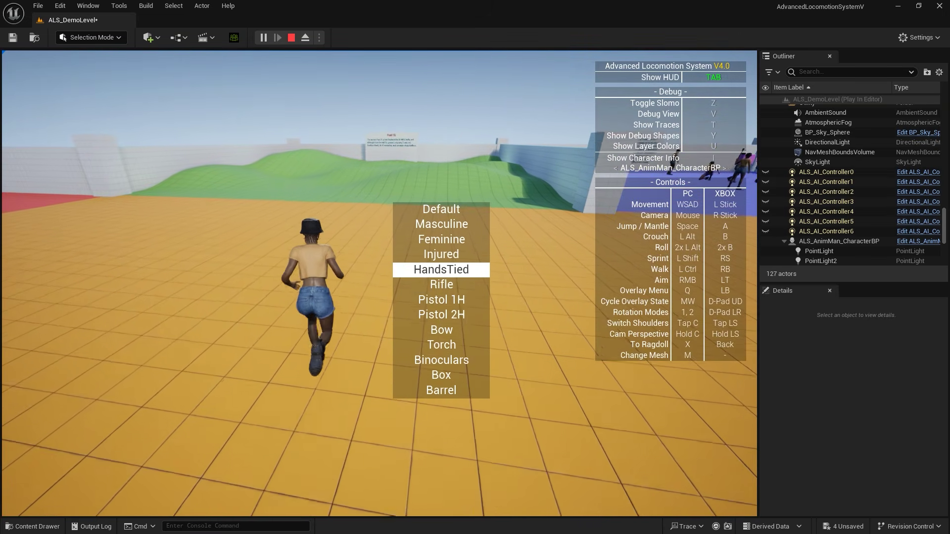